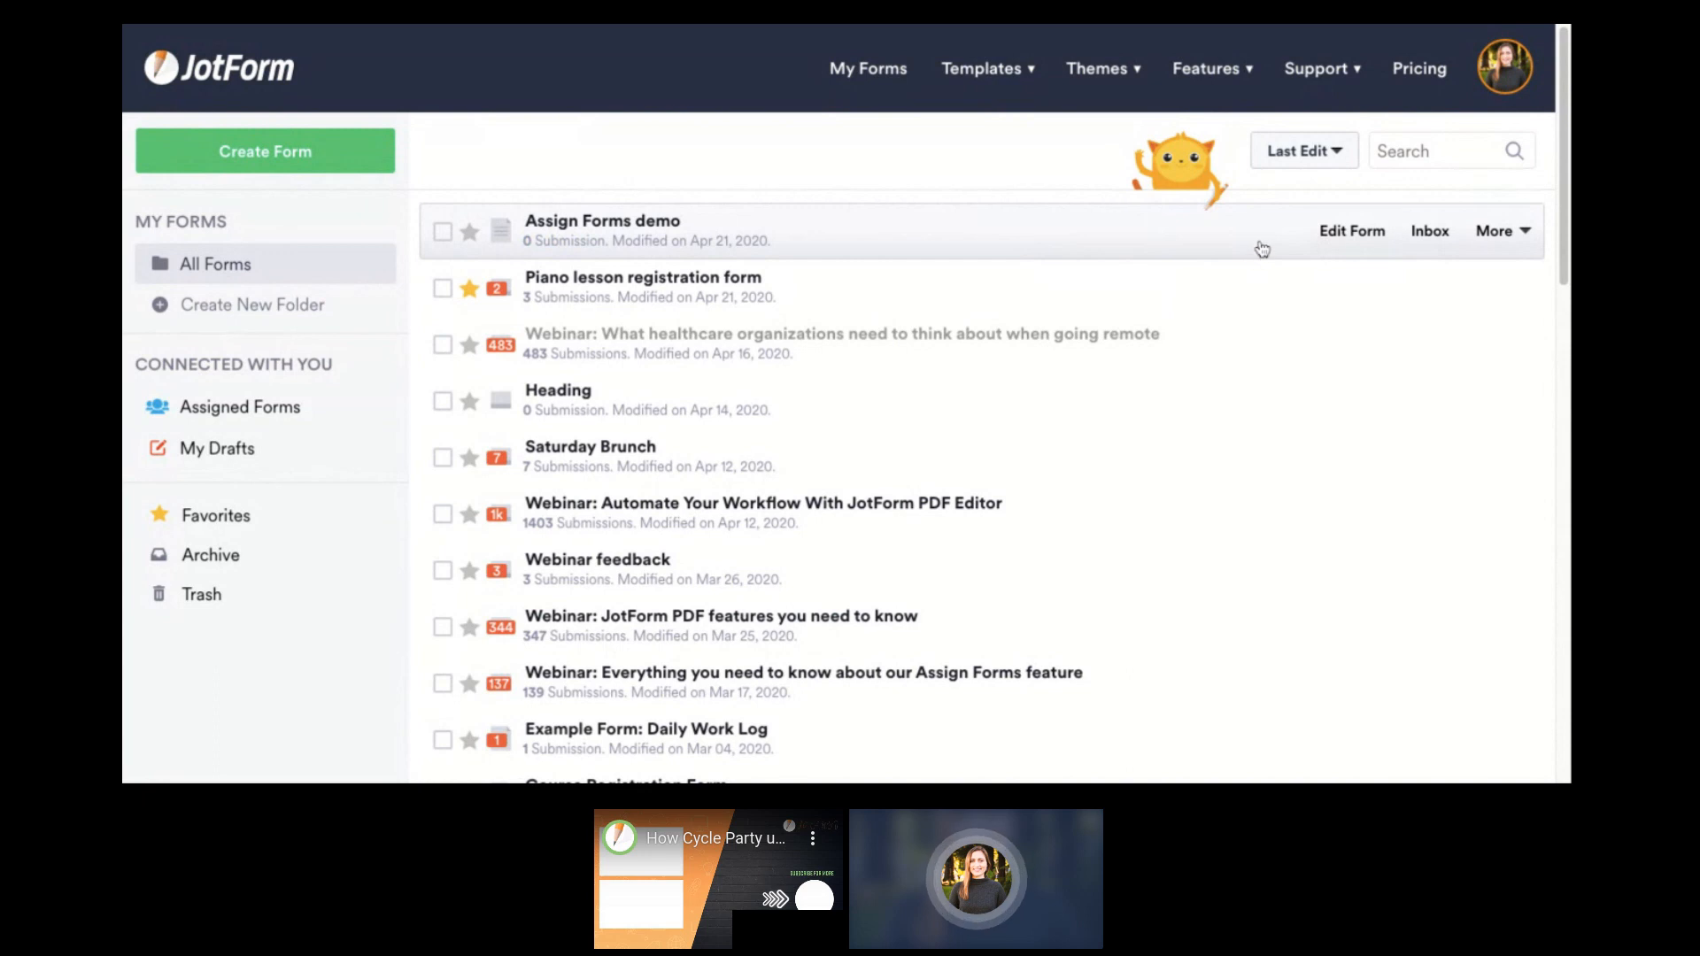
Open the Assign Forms demo form for editing and review its fields from the heading through the signature.
left_click(1352, 237)
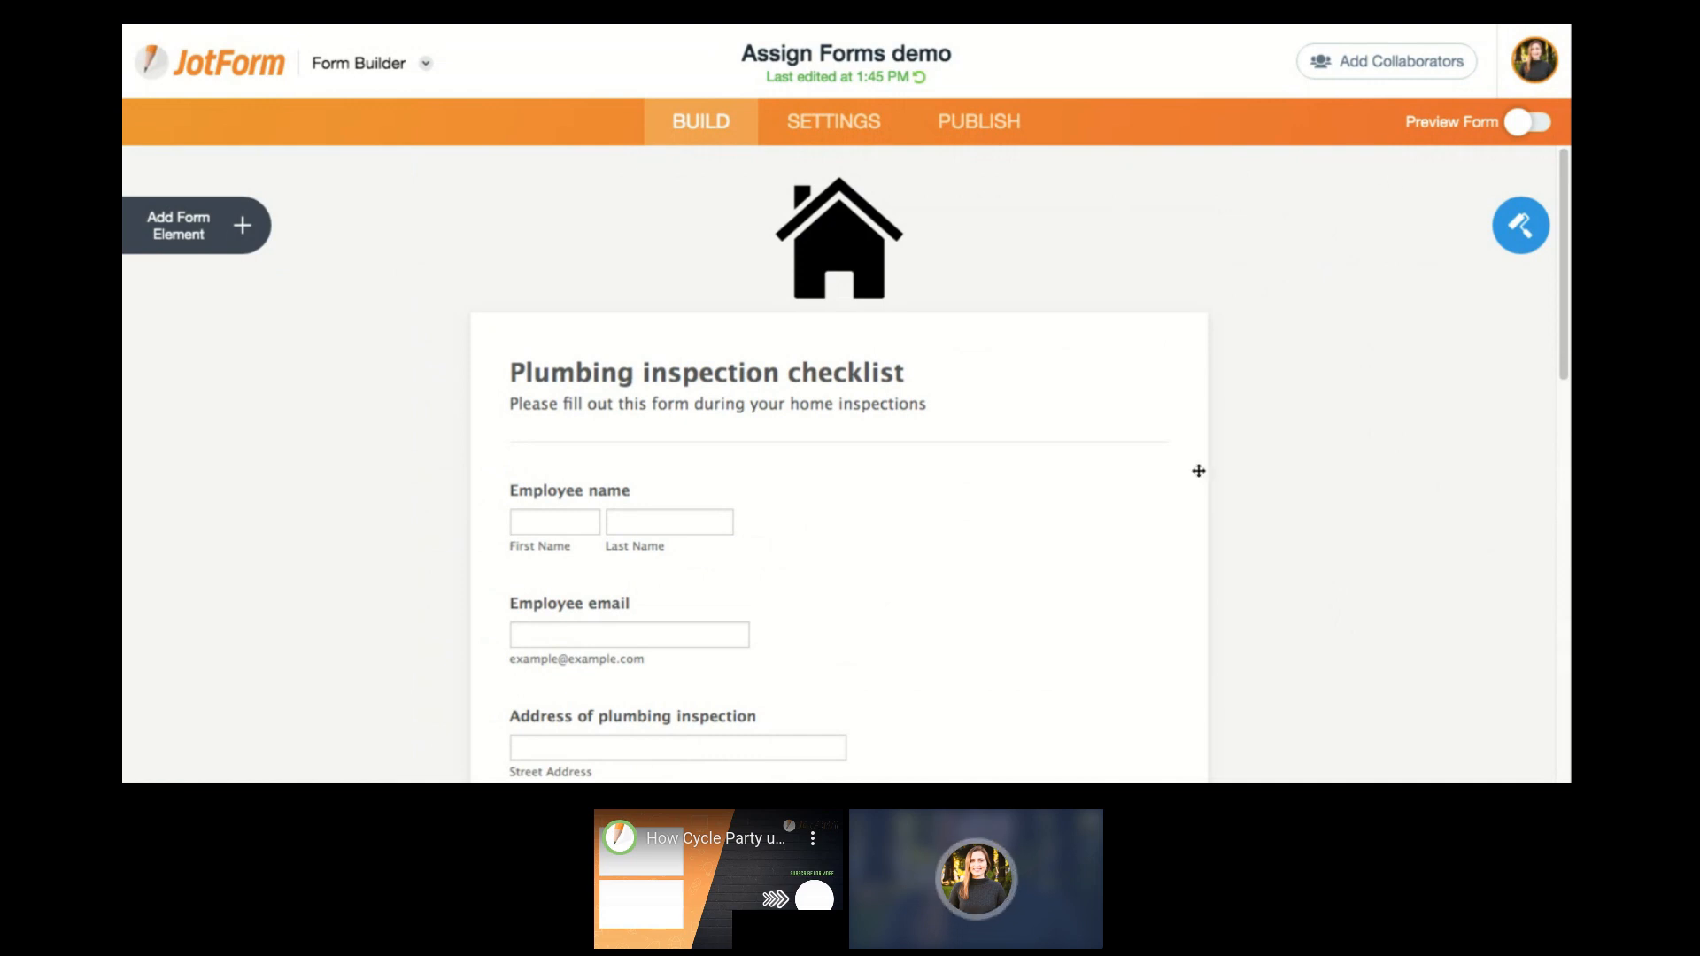
scroll(1196, 473, "down", 1)
scroll(1196, 473, "down", 5)
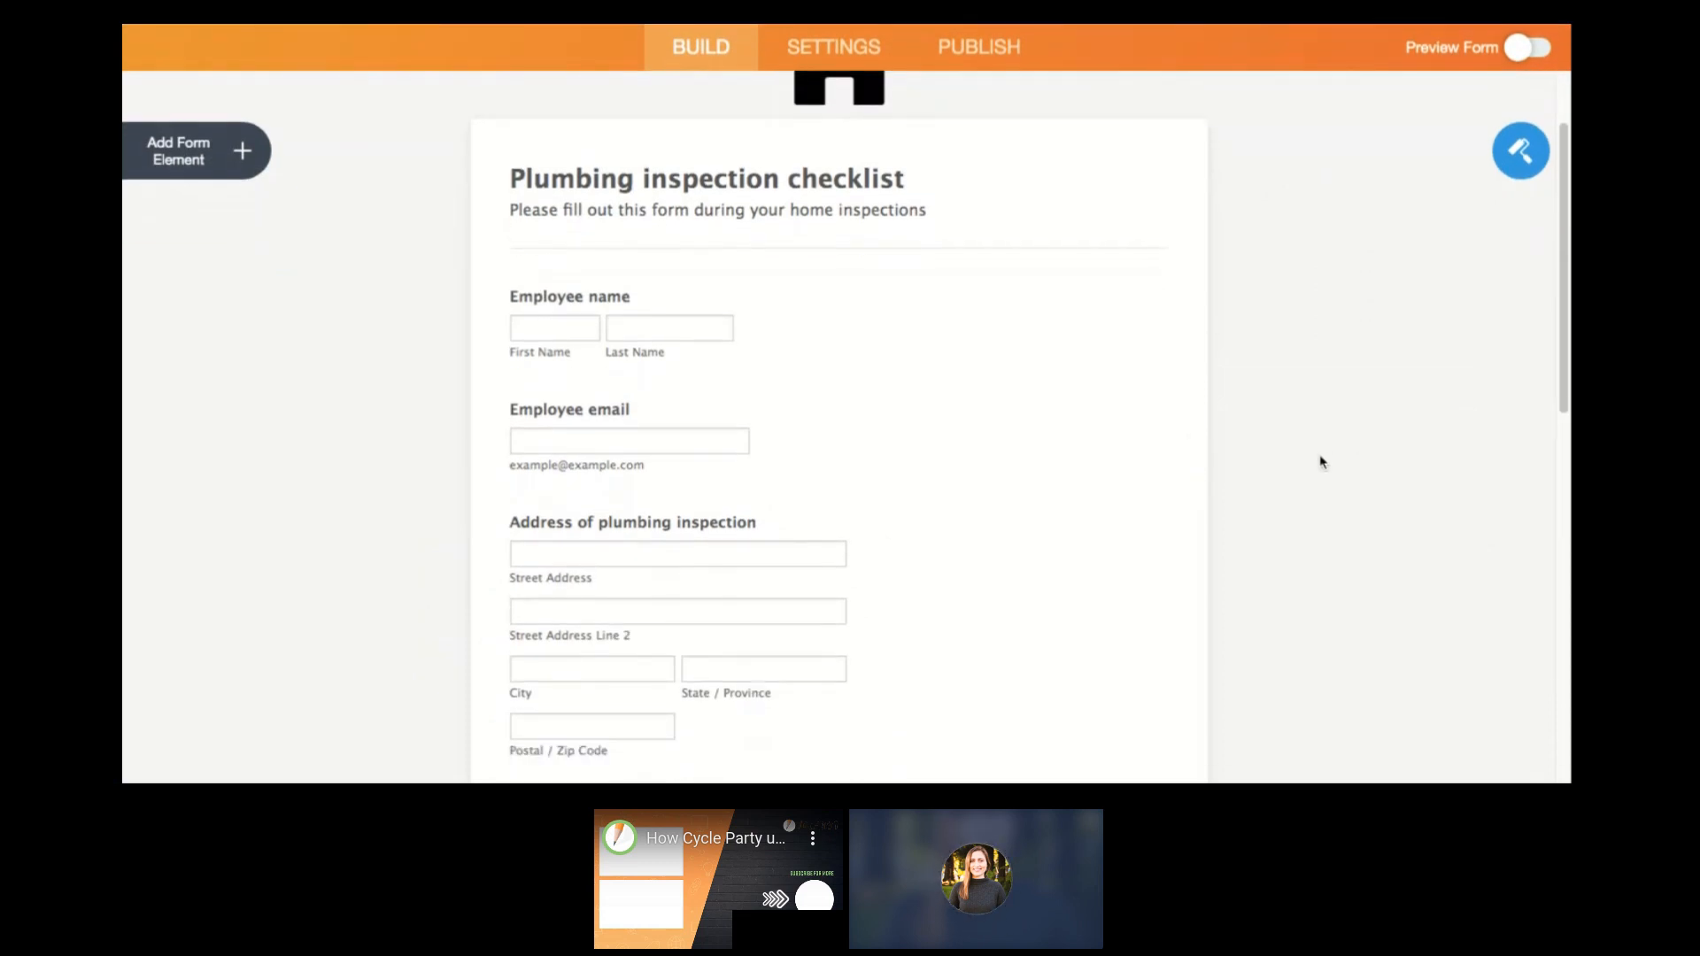
scroll(1225, 485, "down", 4)
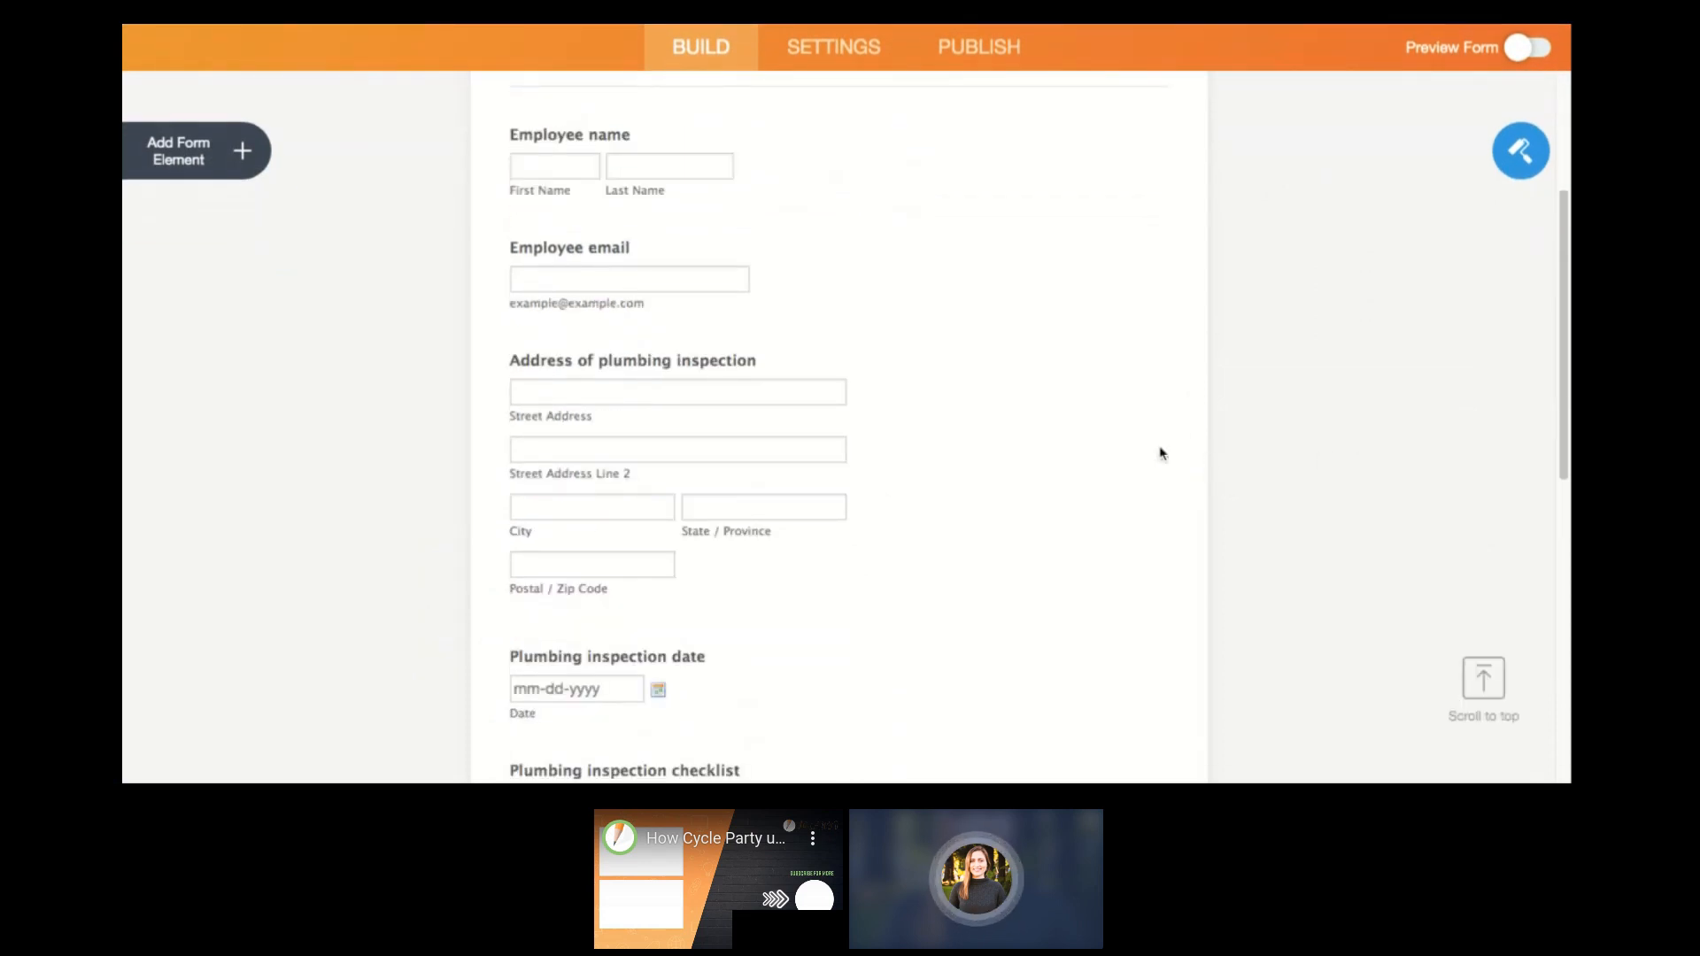
scroll(1167, 451, "down", 3)
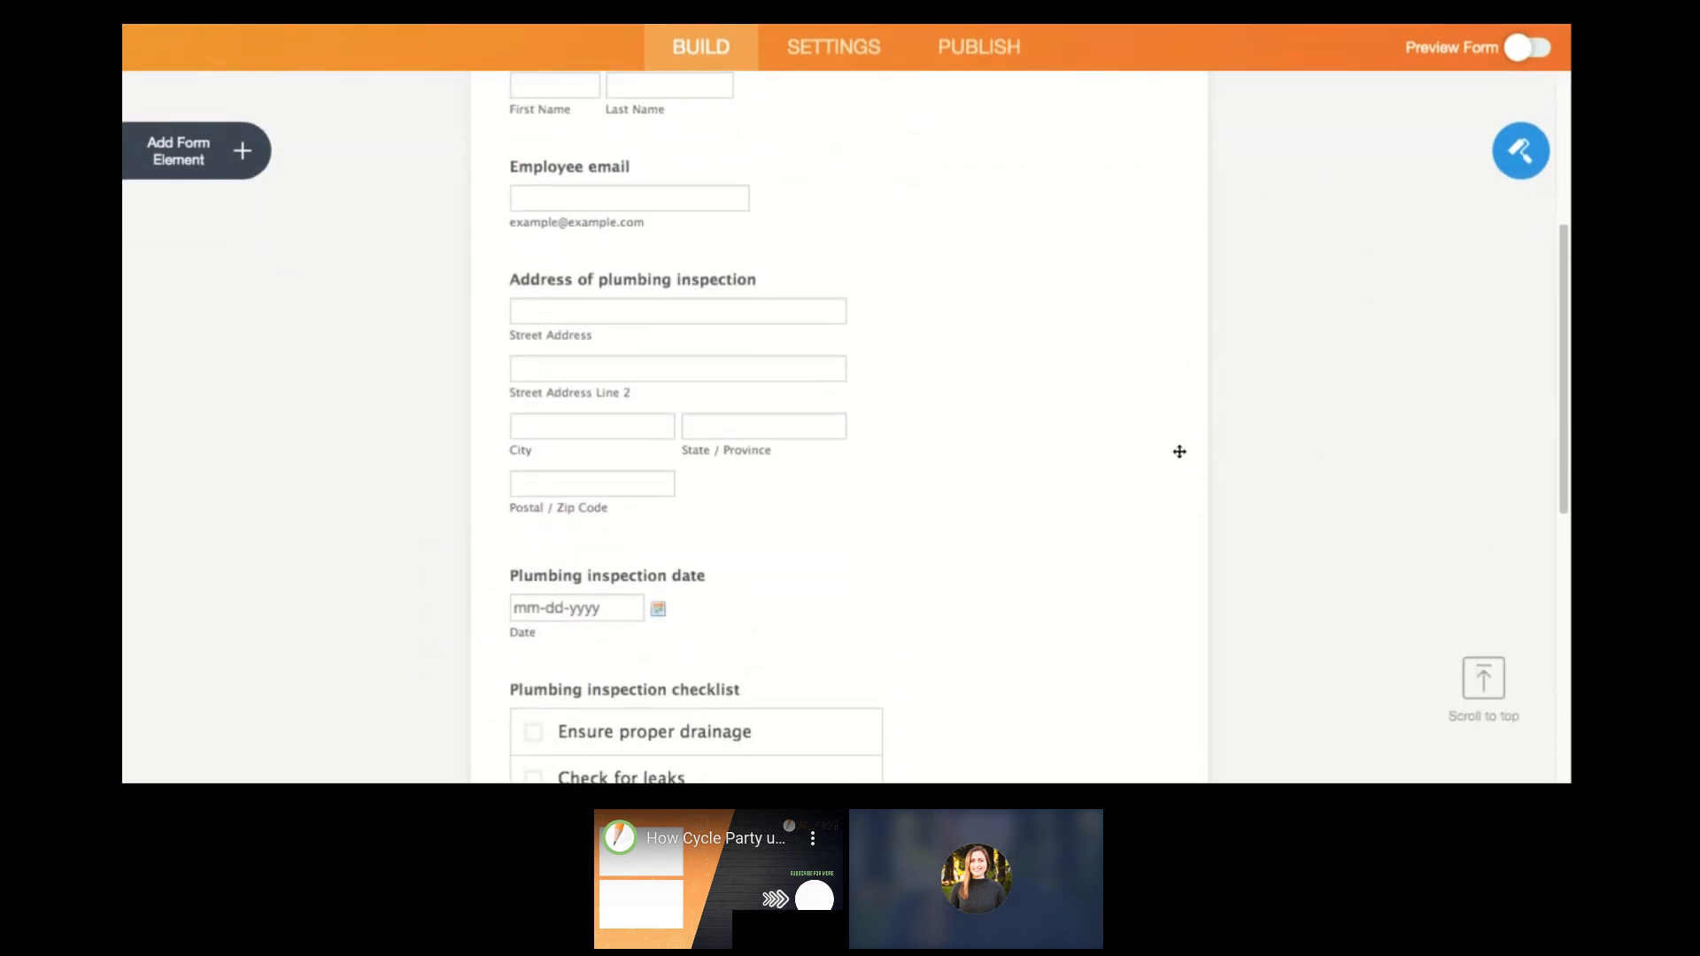
scroll(1151, 492, "down", 6)
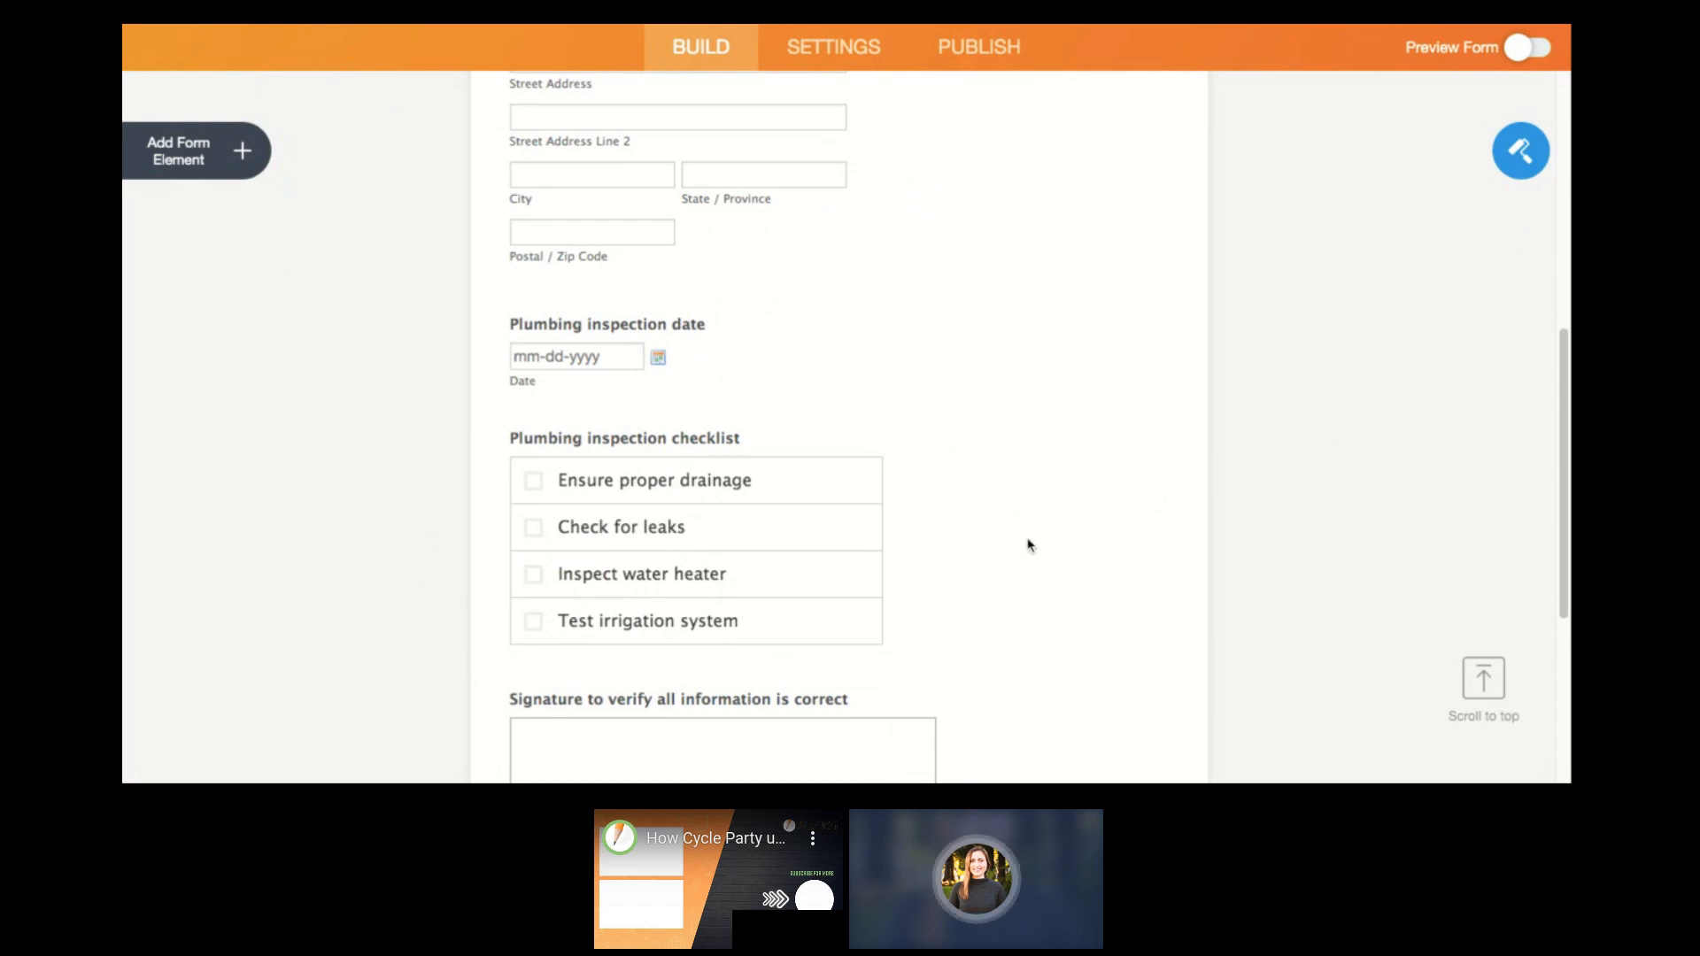
scroll(1045, 576, "down", 1)
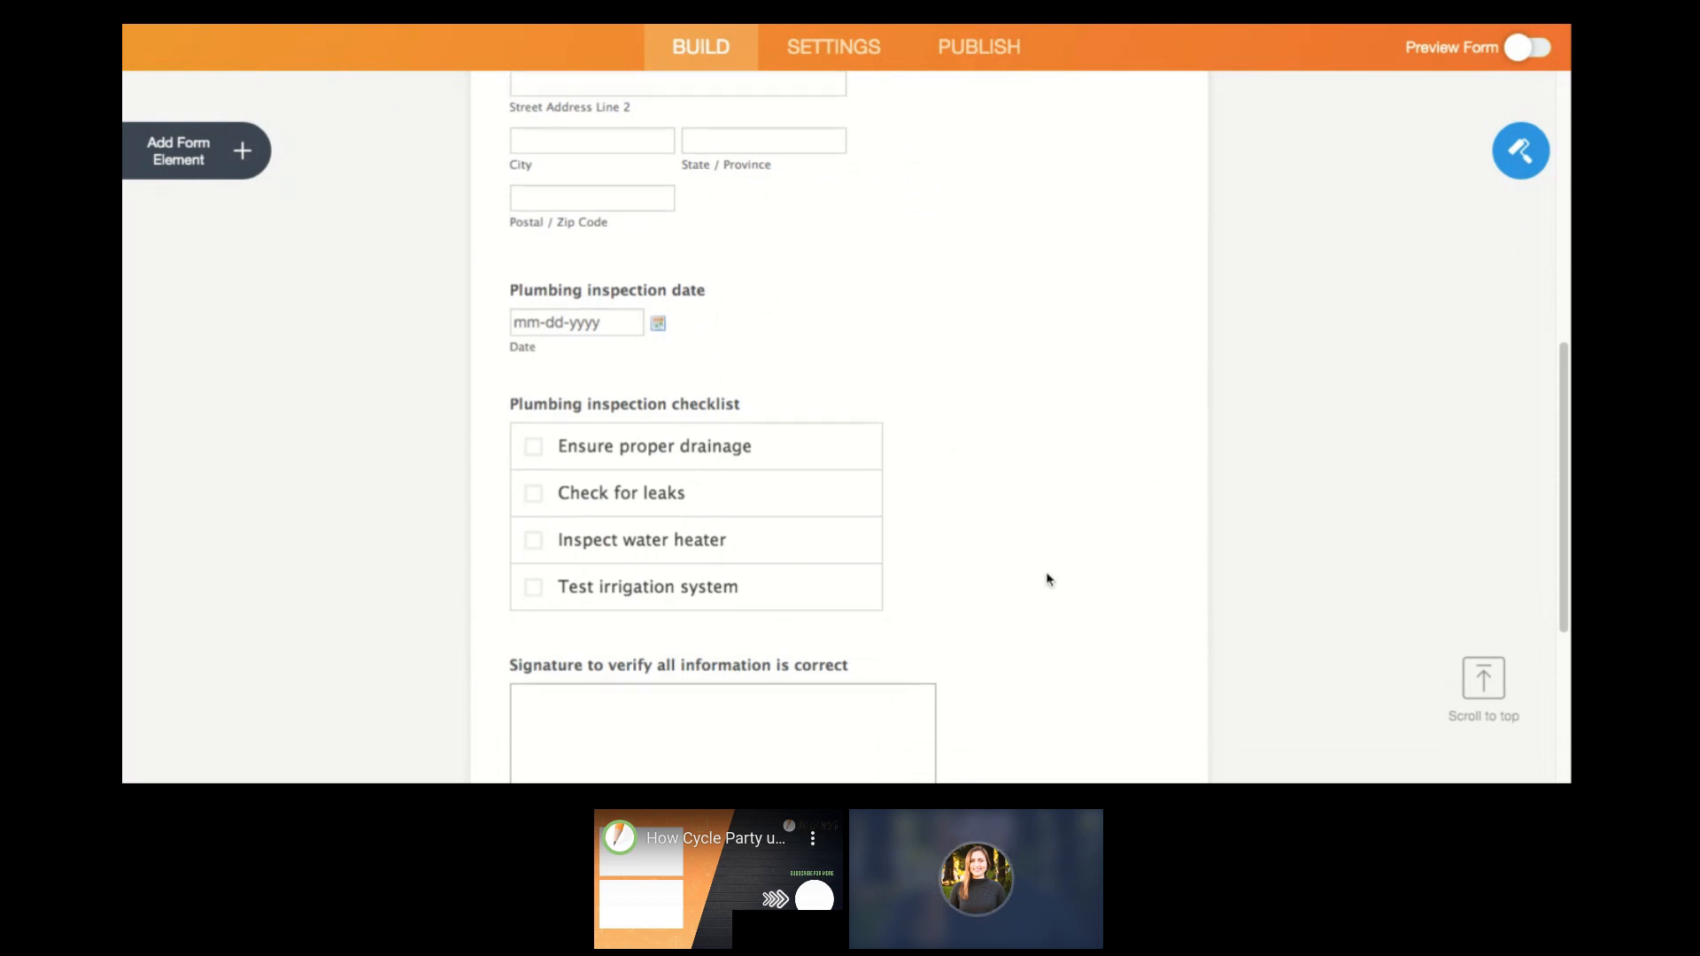
scroll(1047, 577, "down", 2)
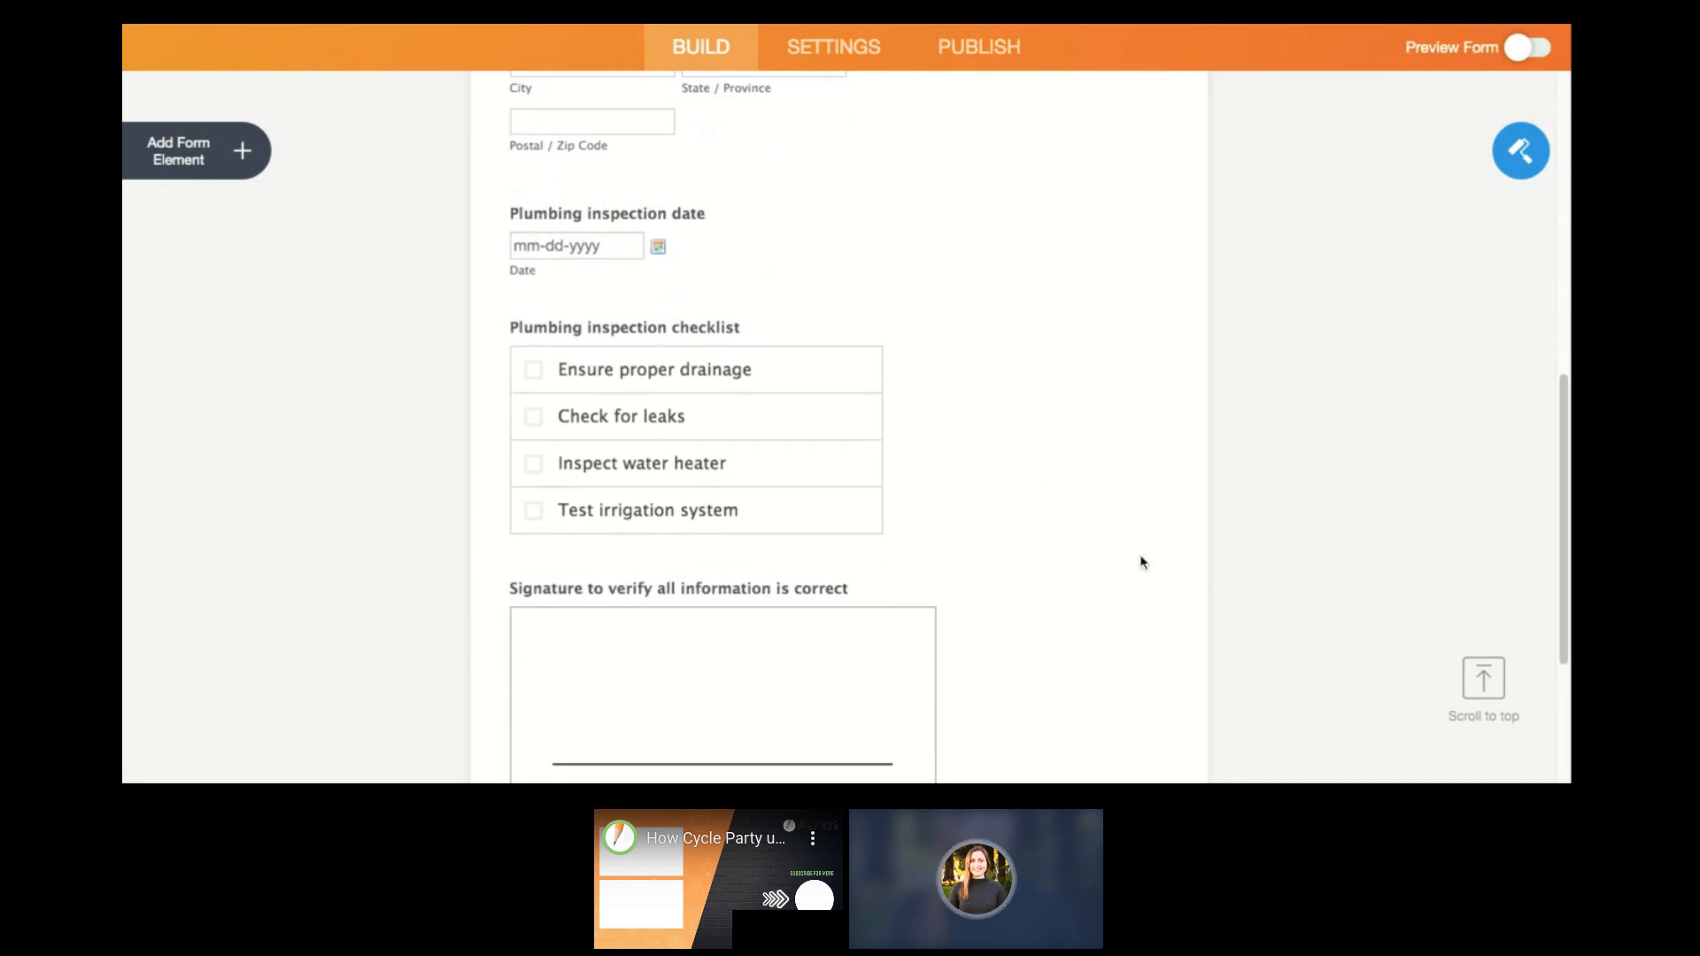
scroll(1108, 540, "down", 3)
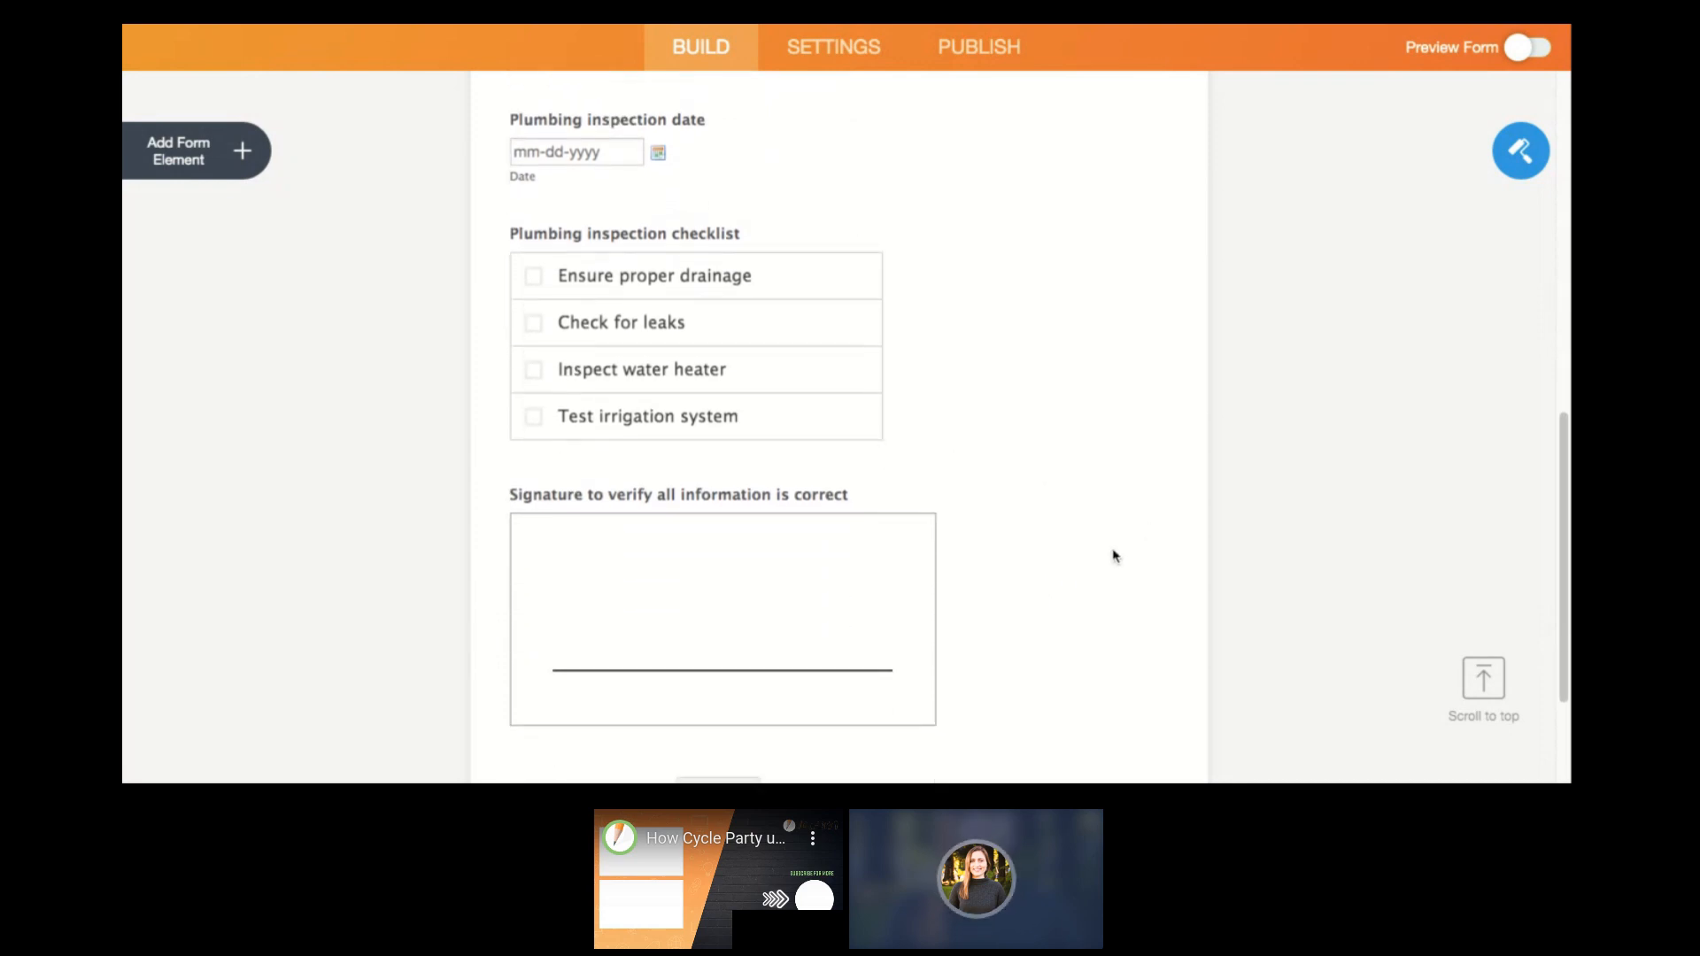
scroll(1117, 558, "down", 2)
scroll(1119, 558, "up", 20)
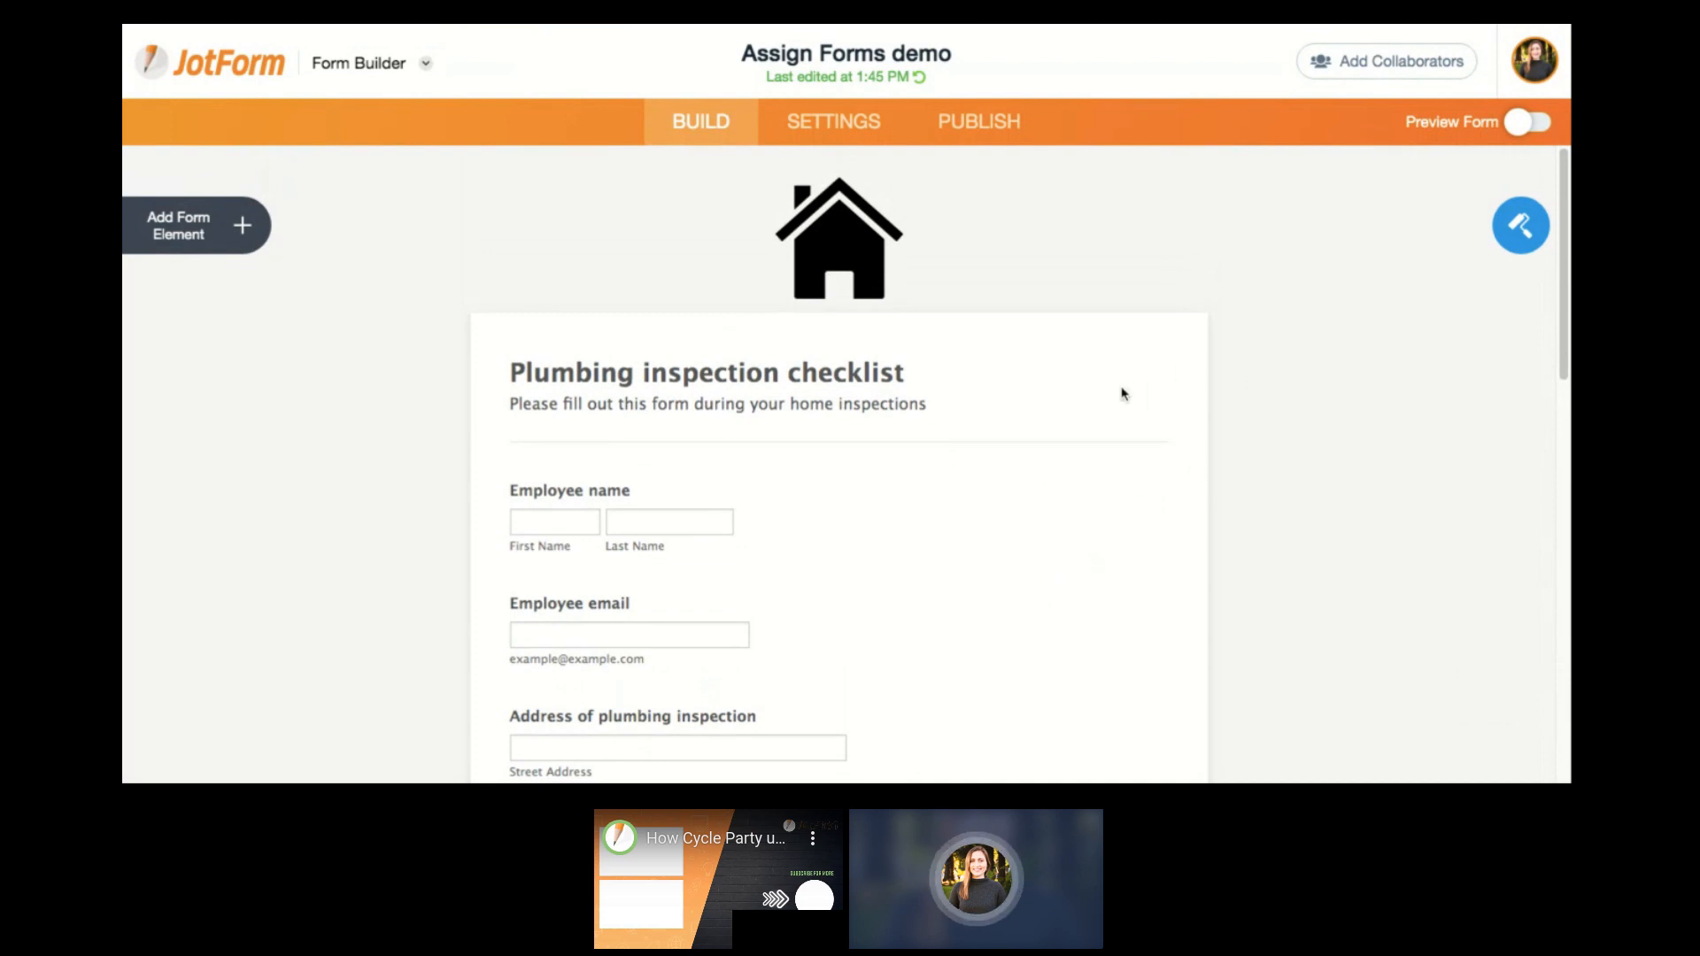
Open the form's Assign Form publishing options and add the first invitee's email address.
left_click(990, 133)
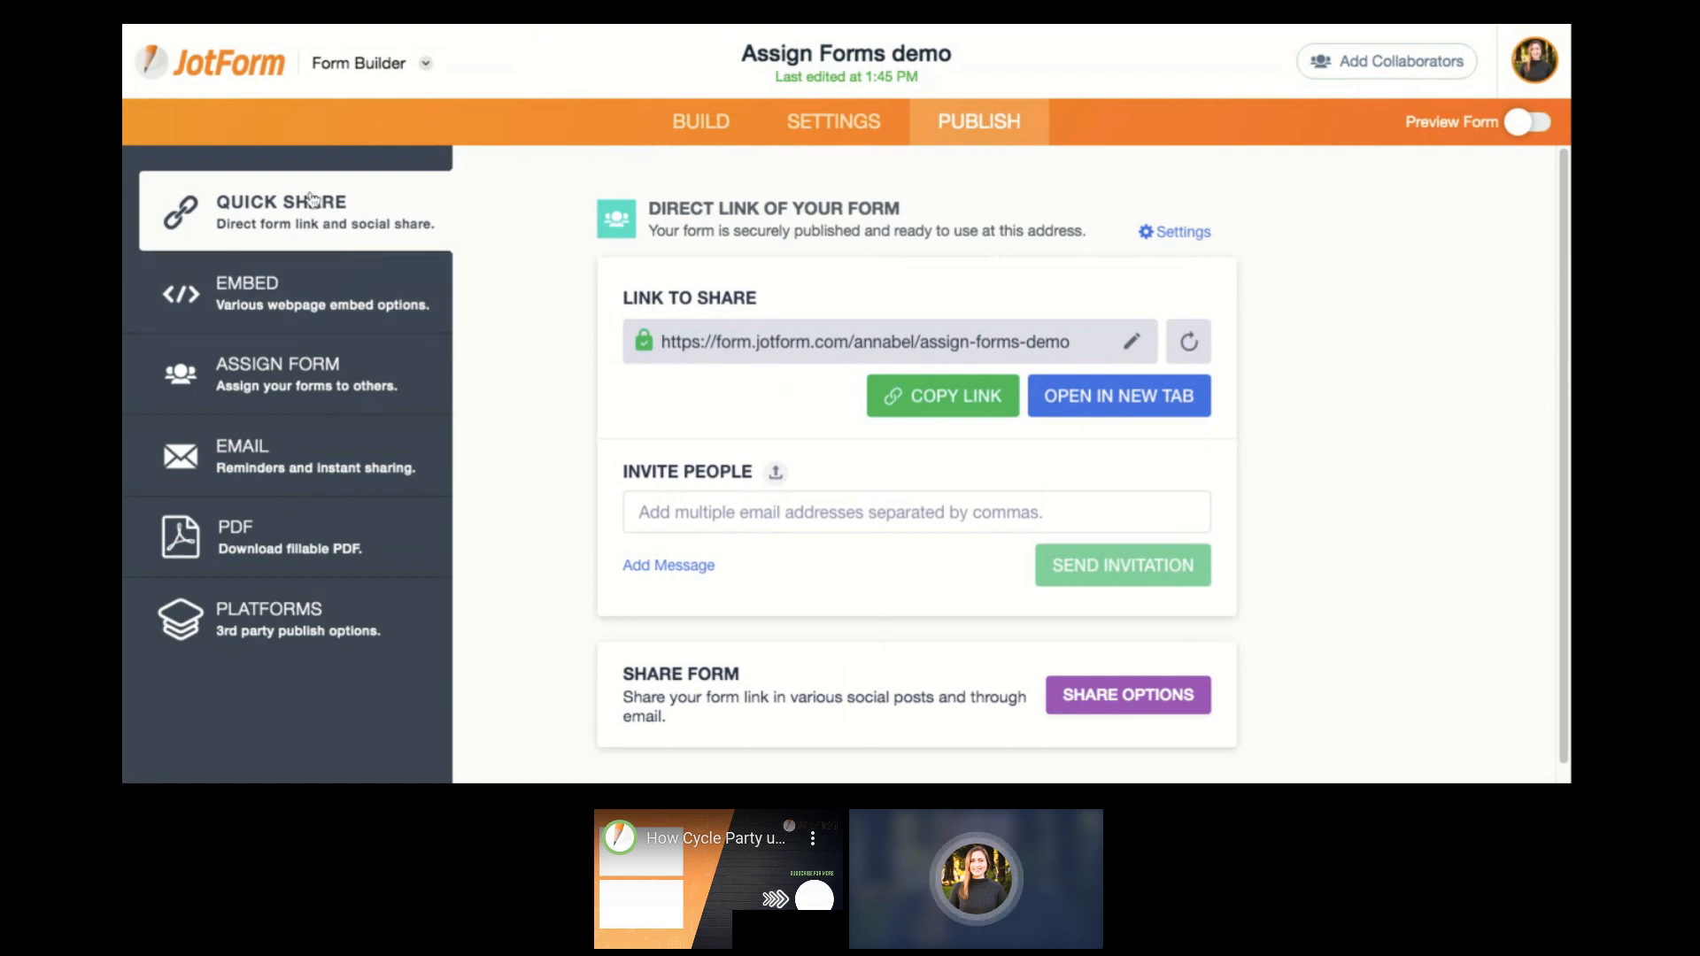
left_click(319, 389)
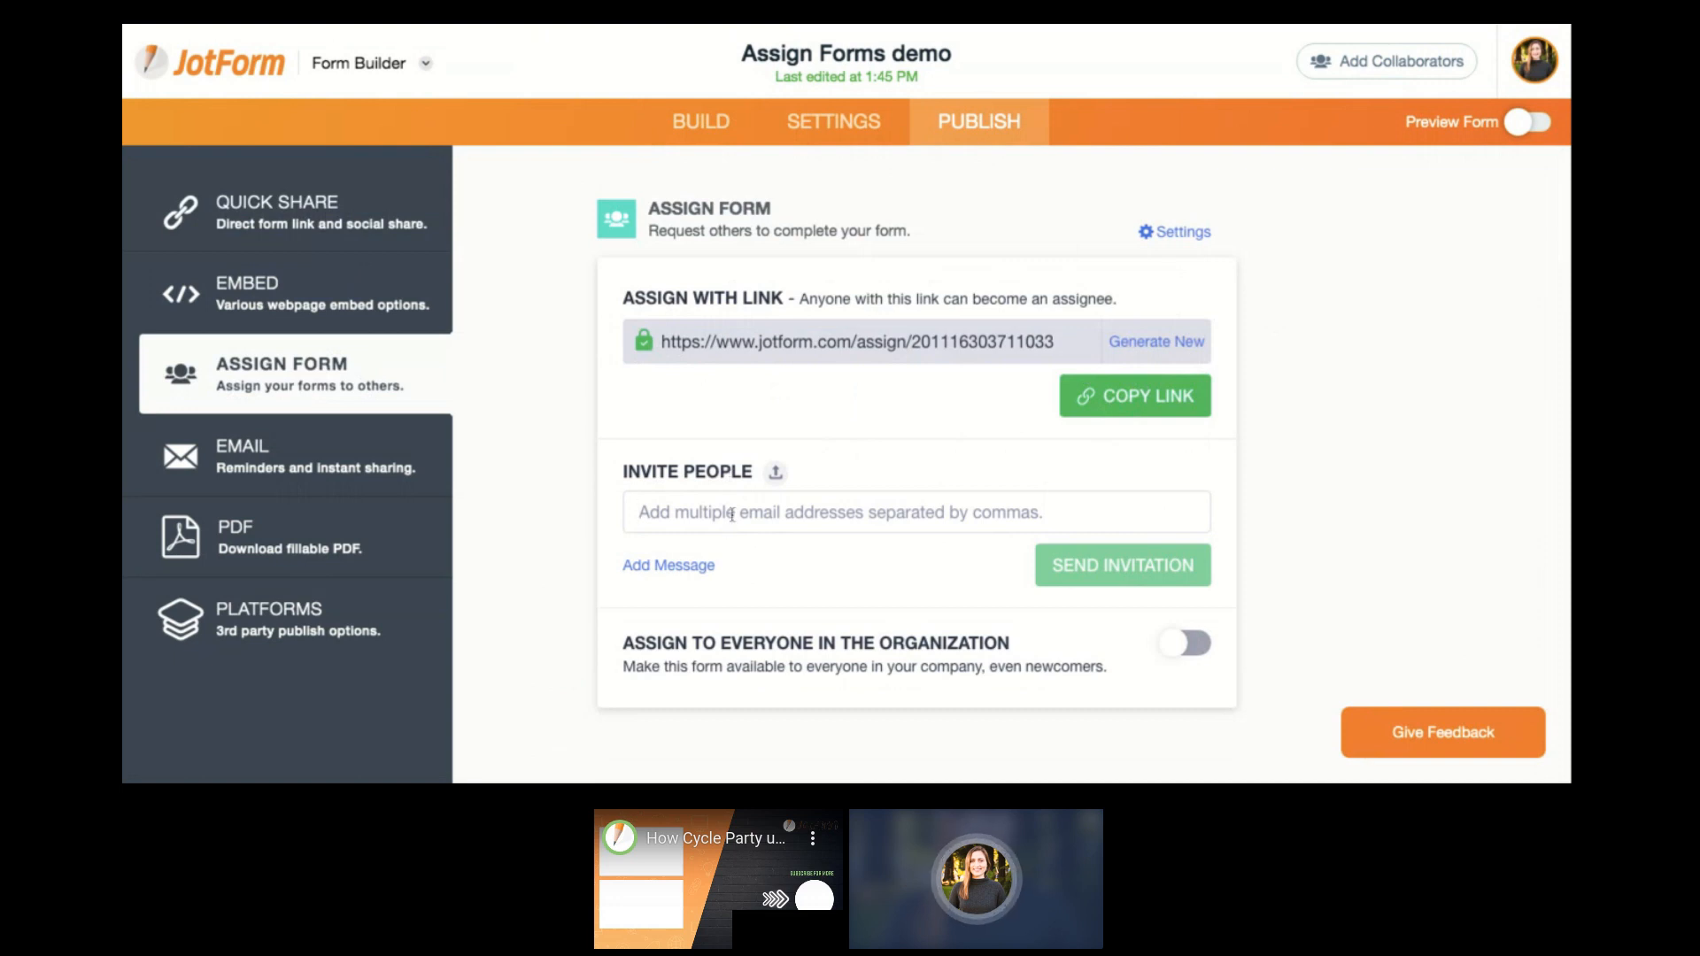
type("te")
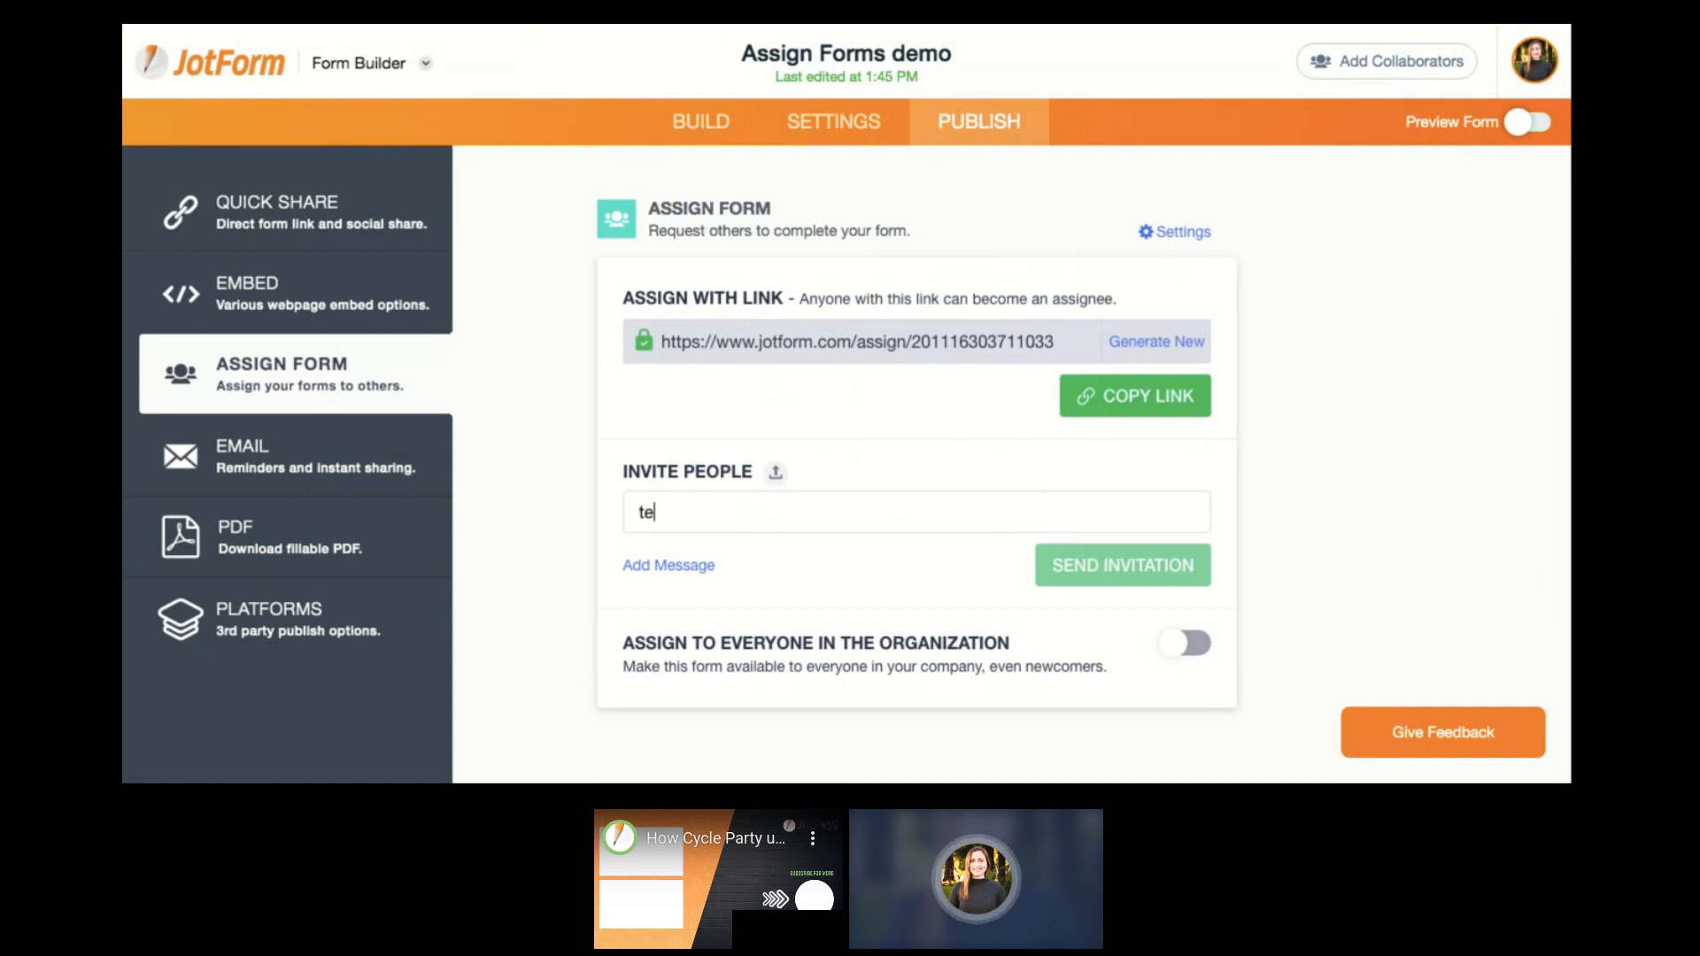
type("st@t")
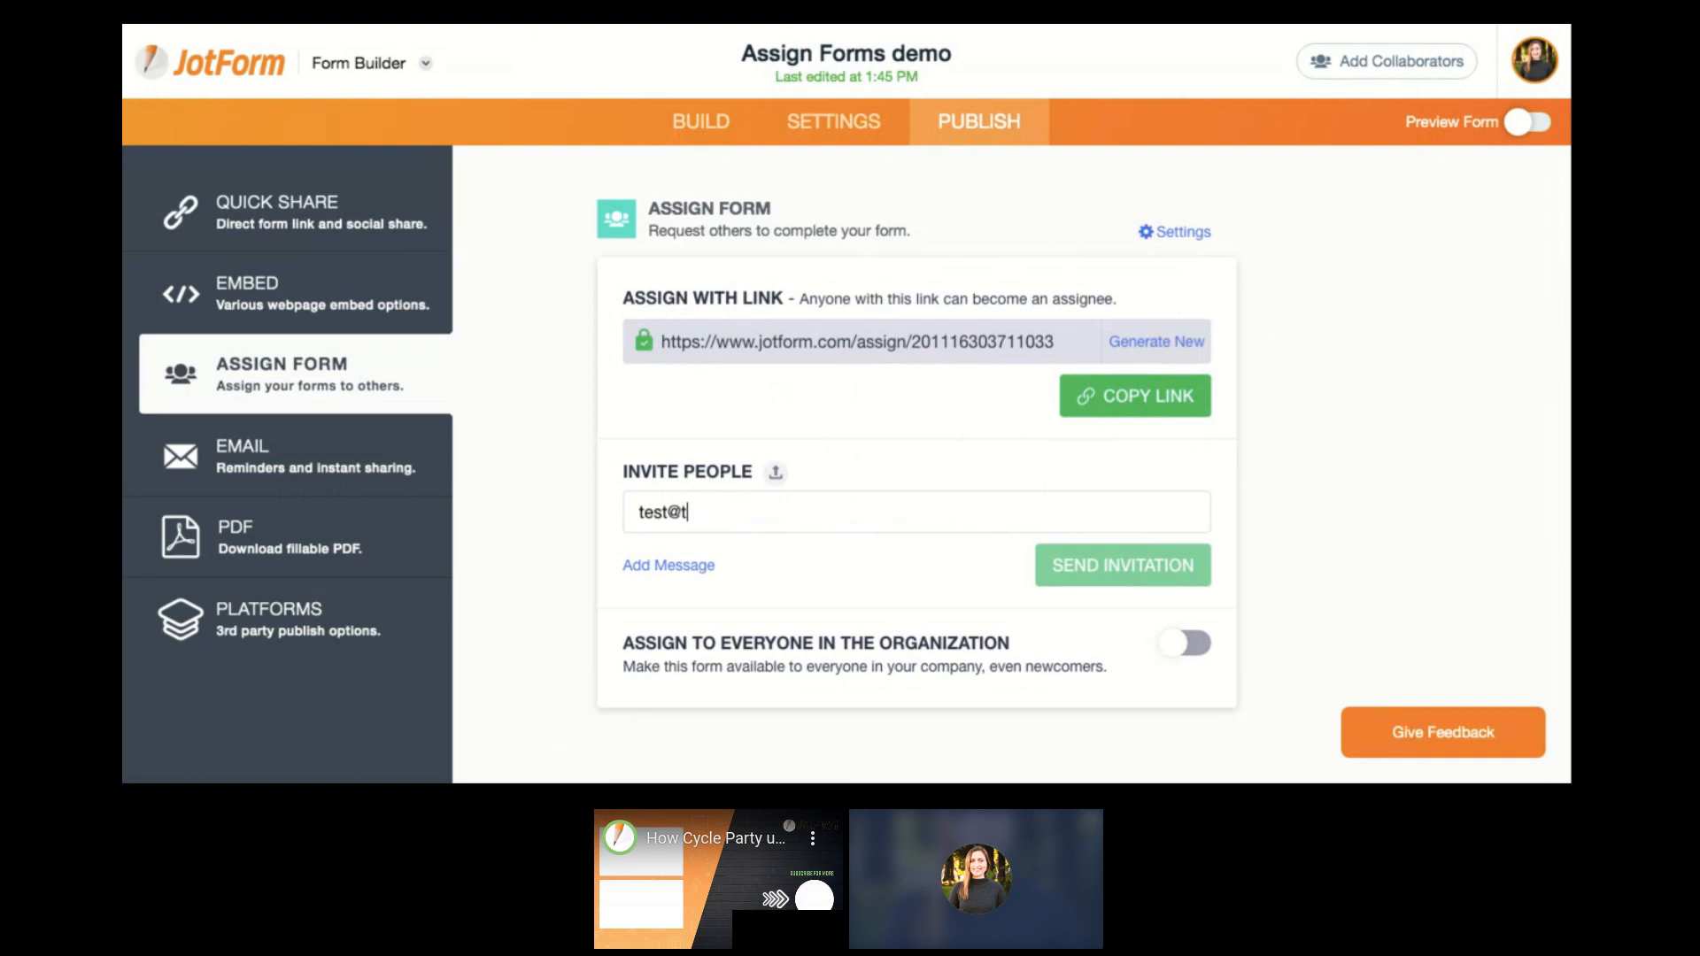
type("est.com")
key("Return")
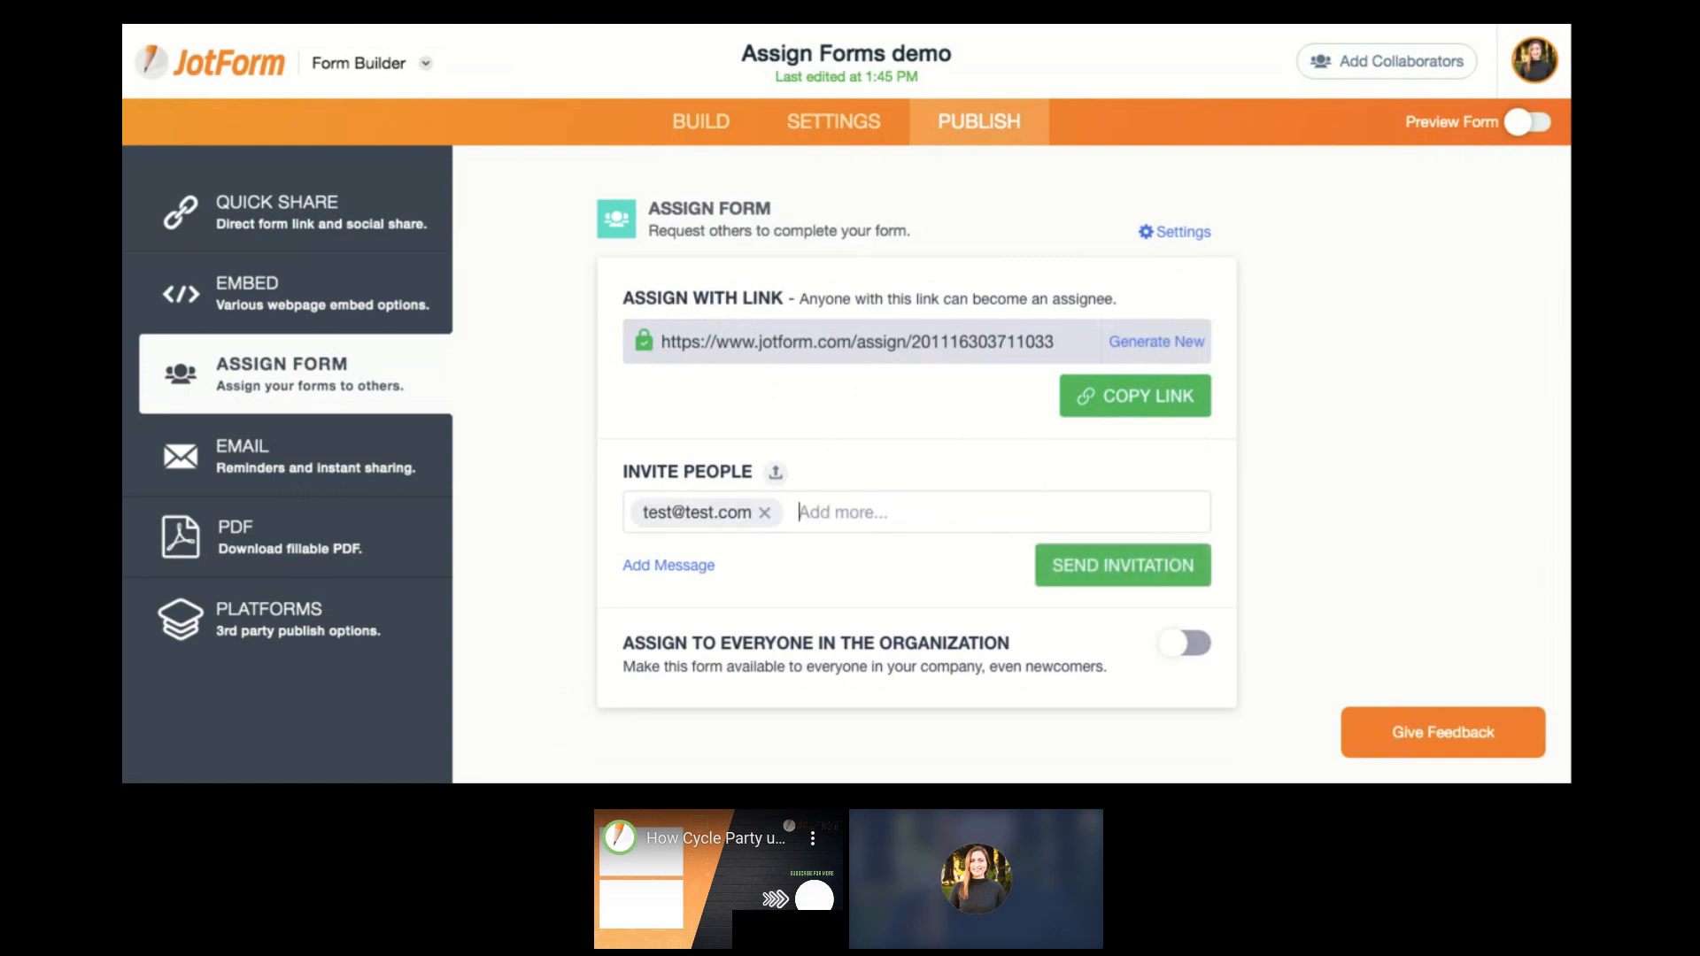
Add the second invitee's email address to the people being invited.
type("test@tez")
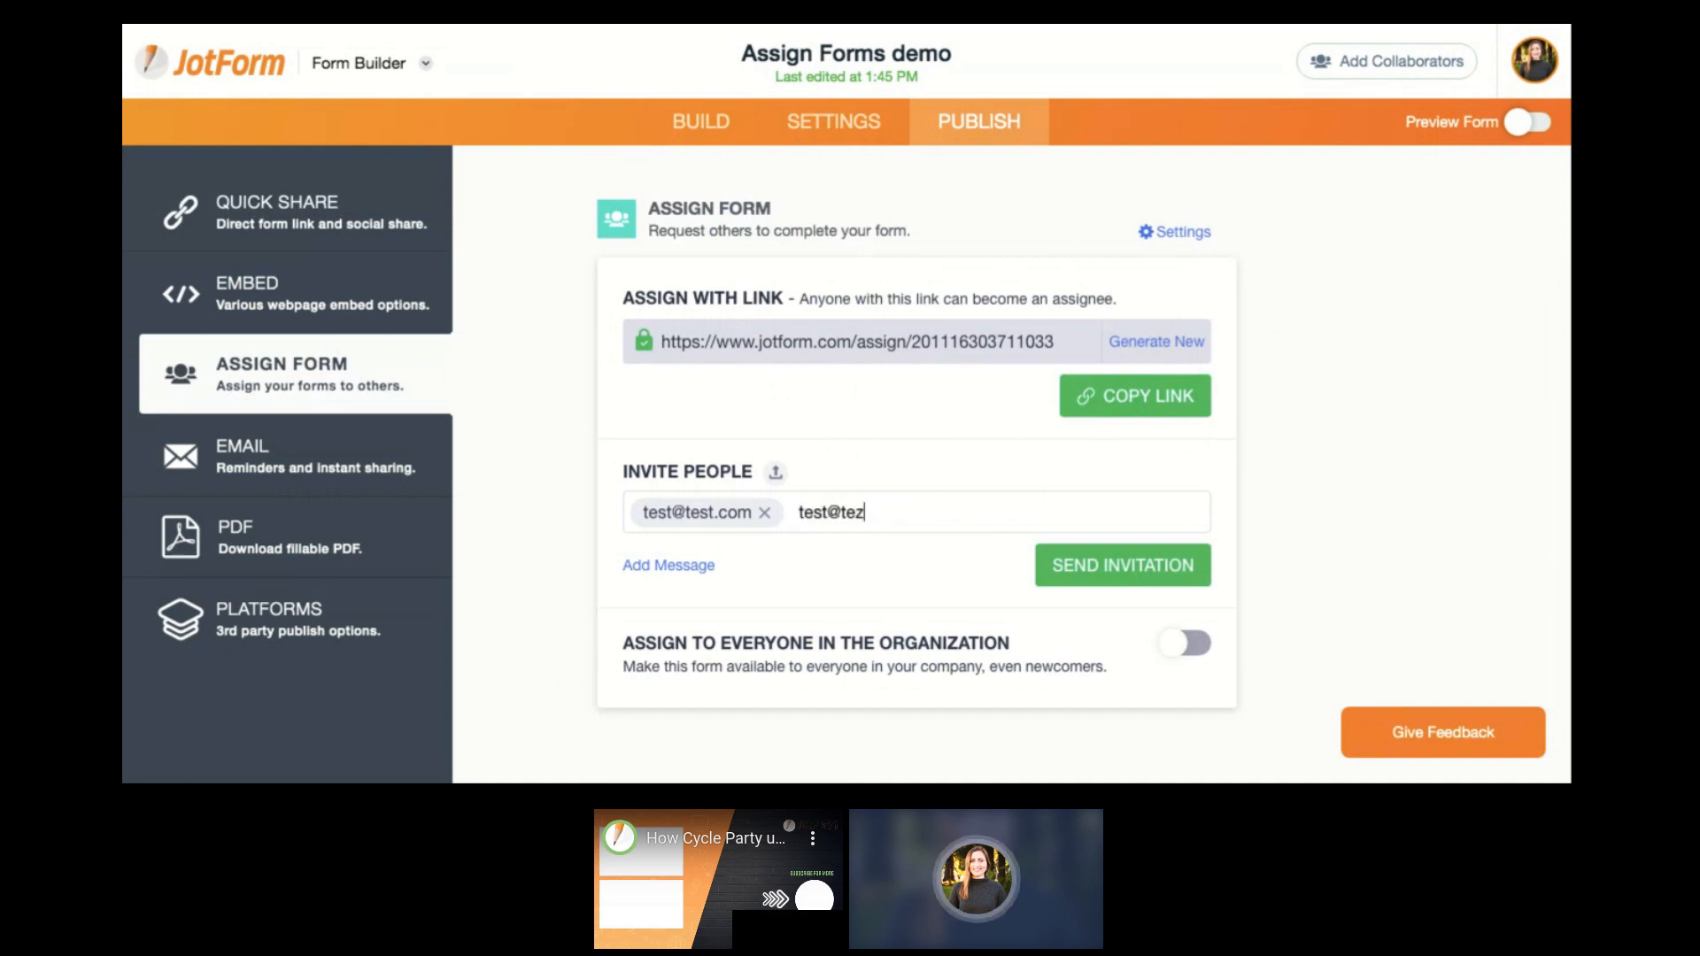
key("BackSpace")
key("BackSpace")
type("st")
left_click(829, 514)
type("1")
left_click(904, 514)
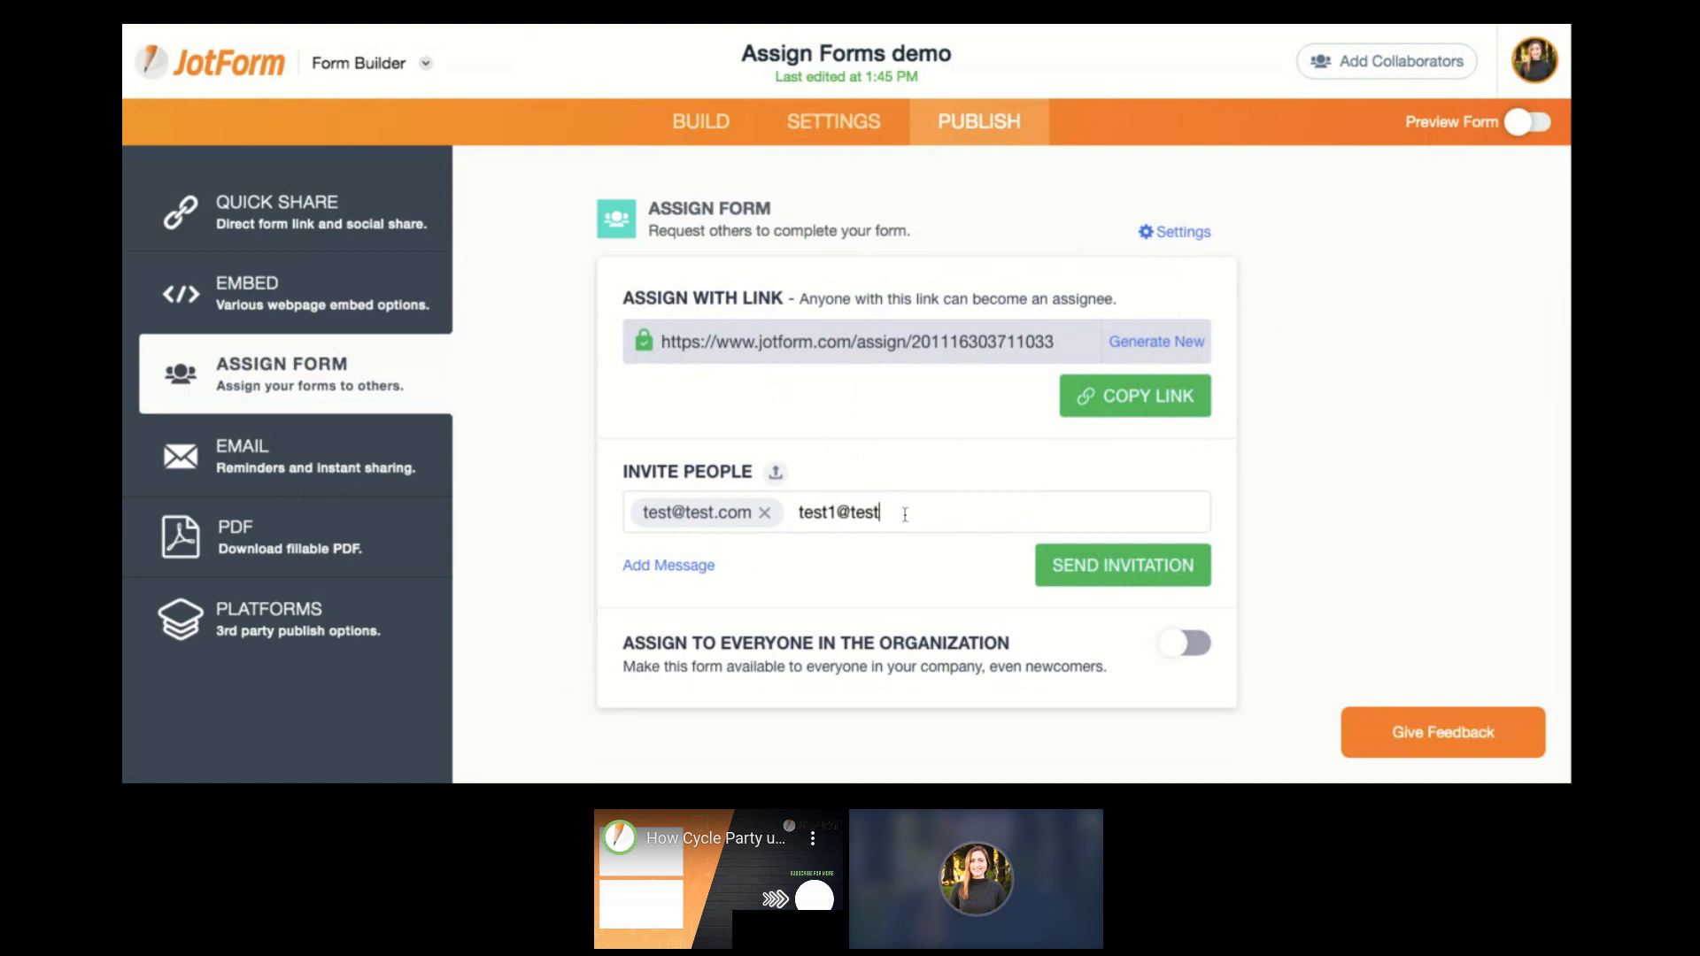
type(".com")
key("Return")
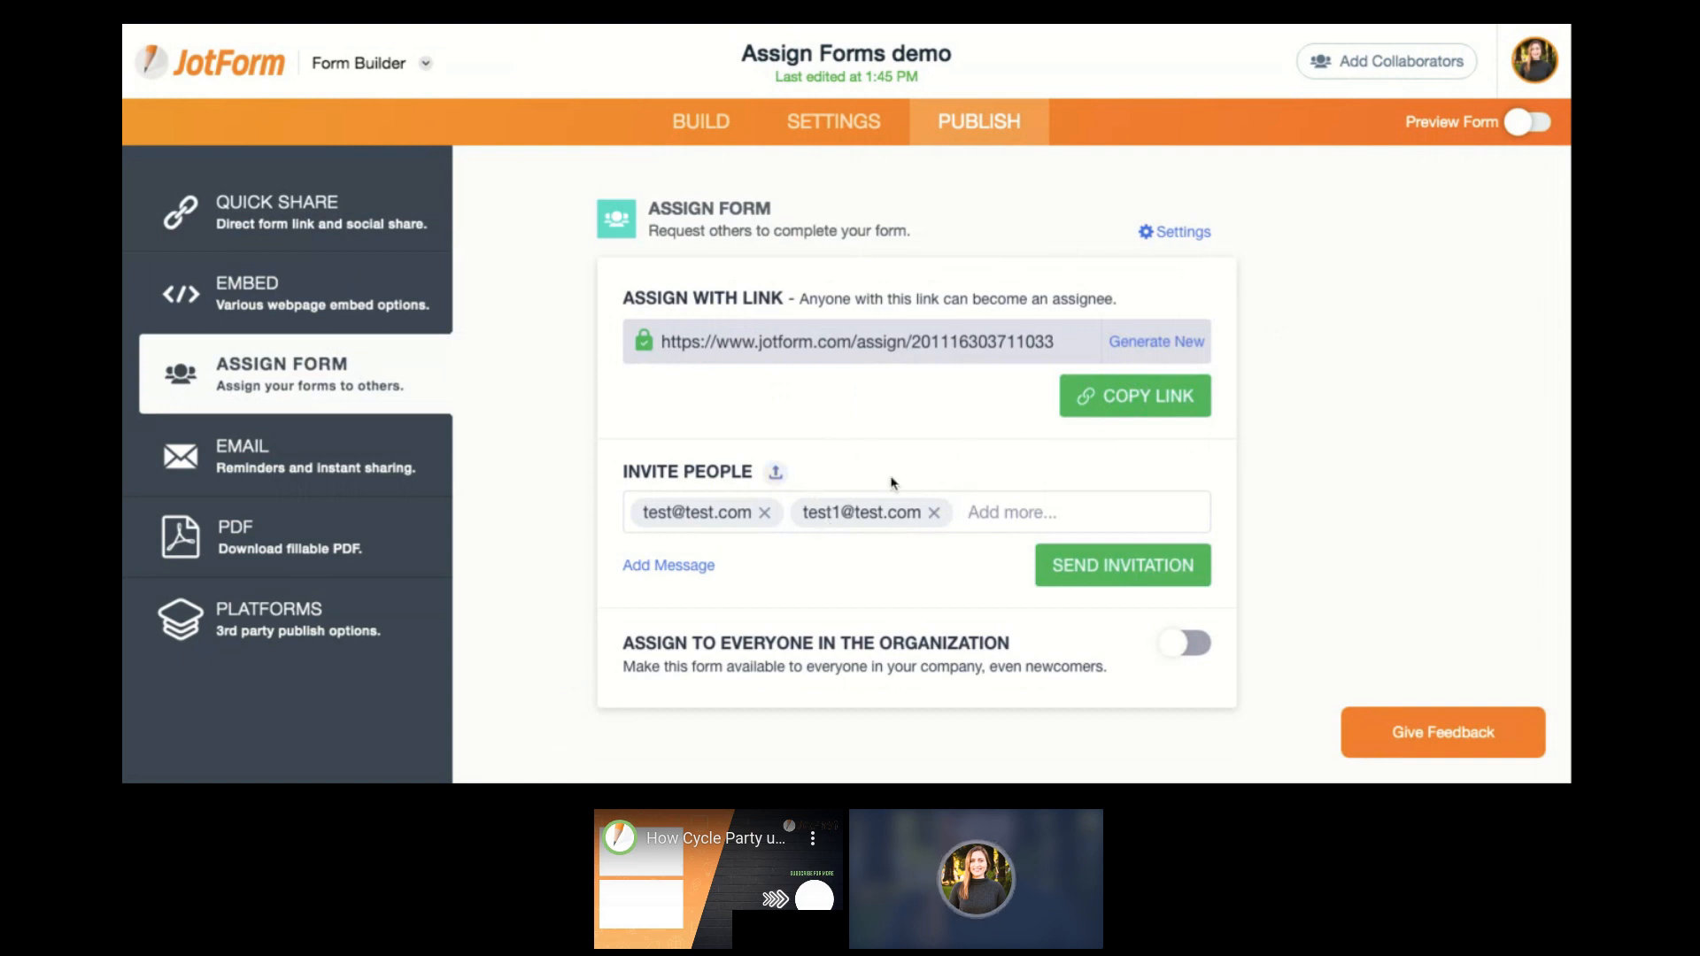
View the CSV import options for invitees, and add the invitation message "Hey! Don't forget to fill this out at your next plumbing inspection.".
left_click(778, 474)
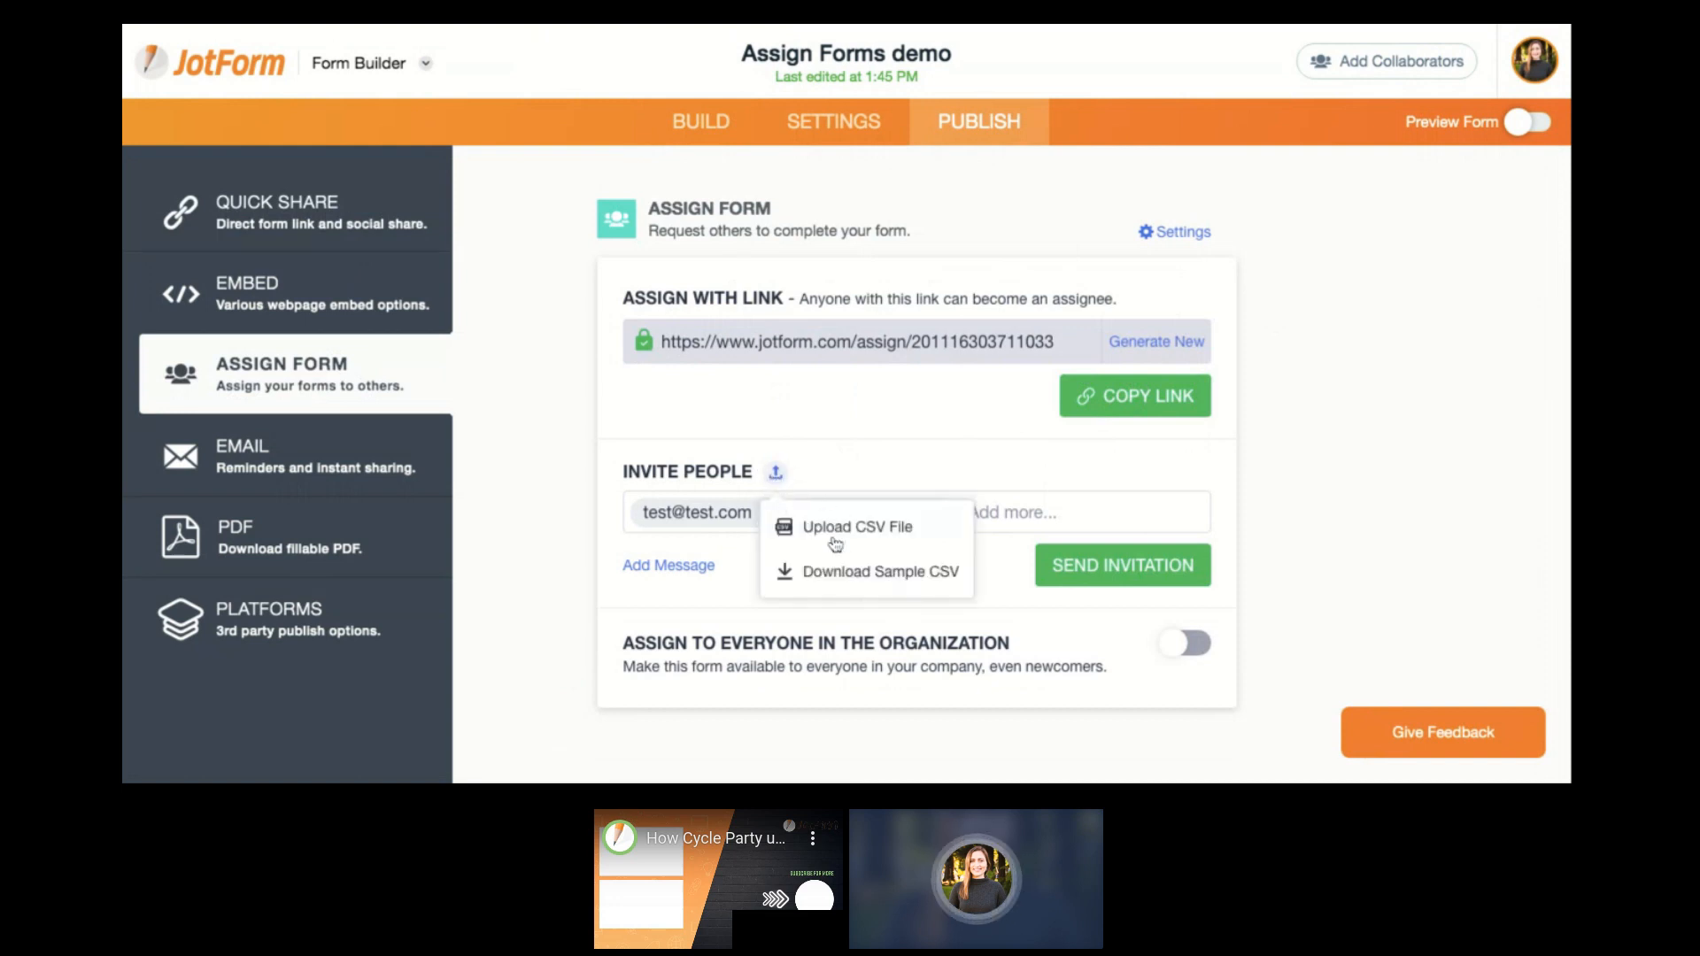
left_click(902, 475)
left_click(699, 566)
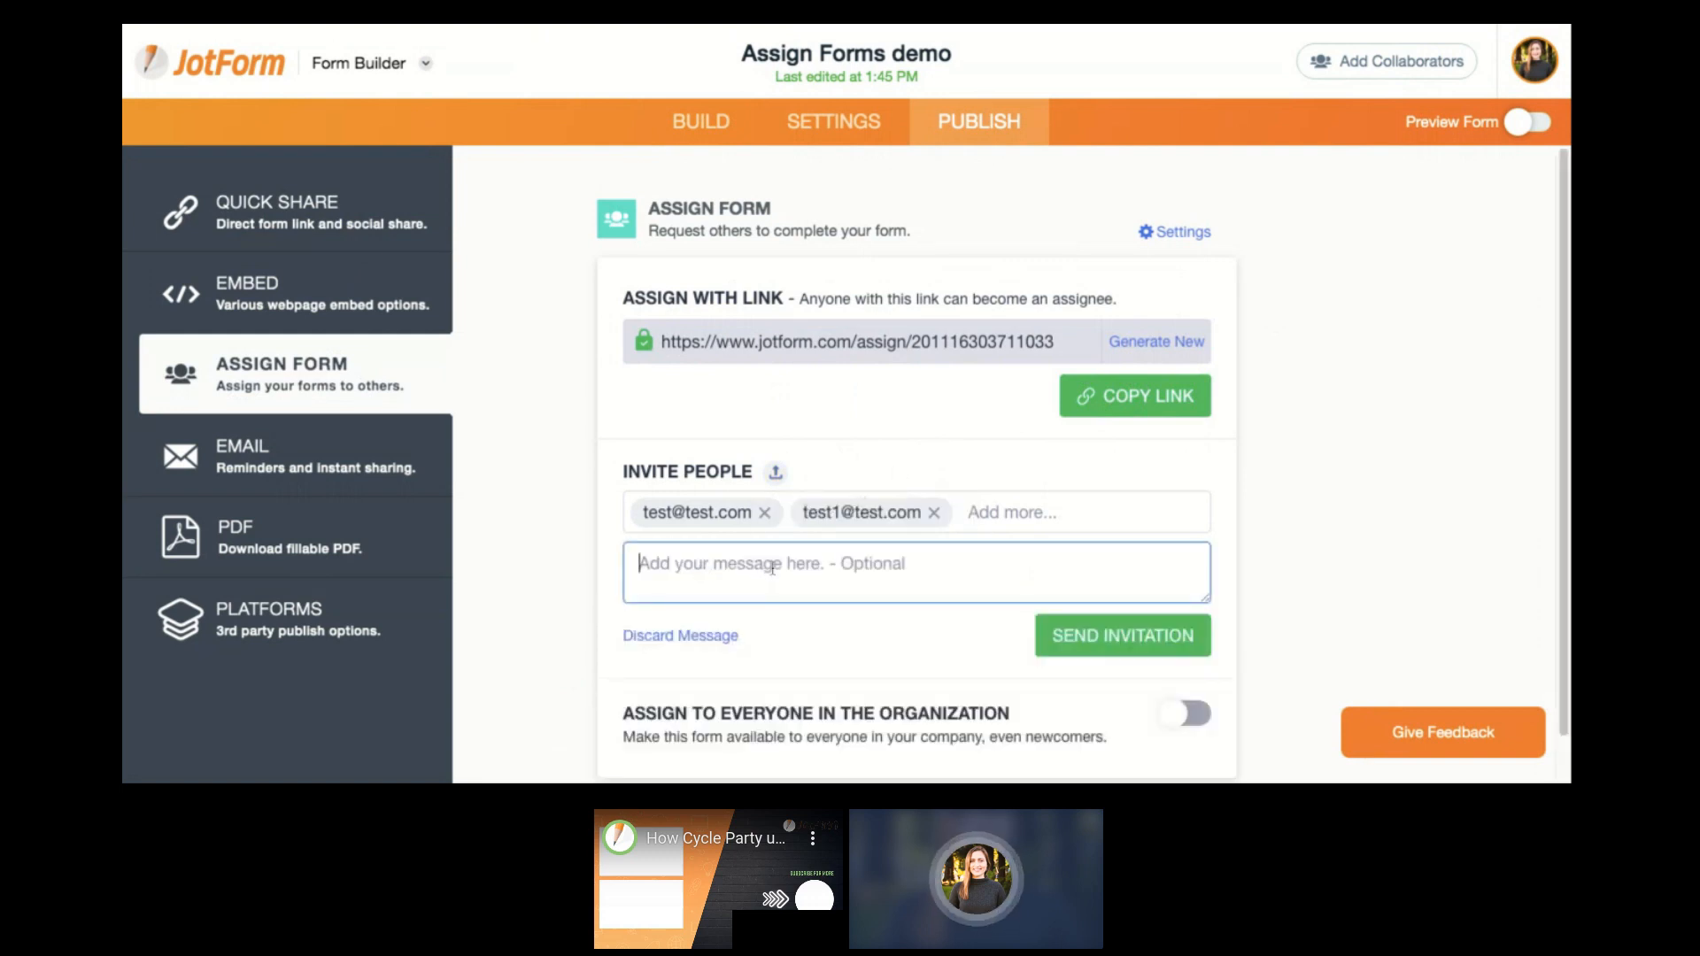
type("H")
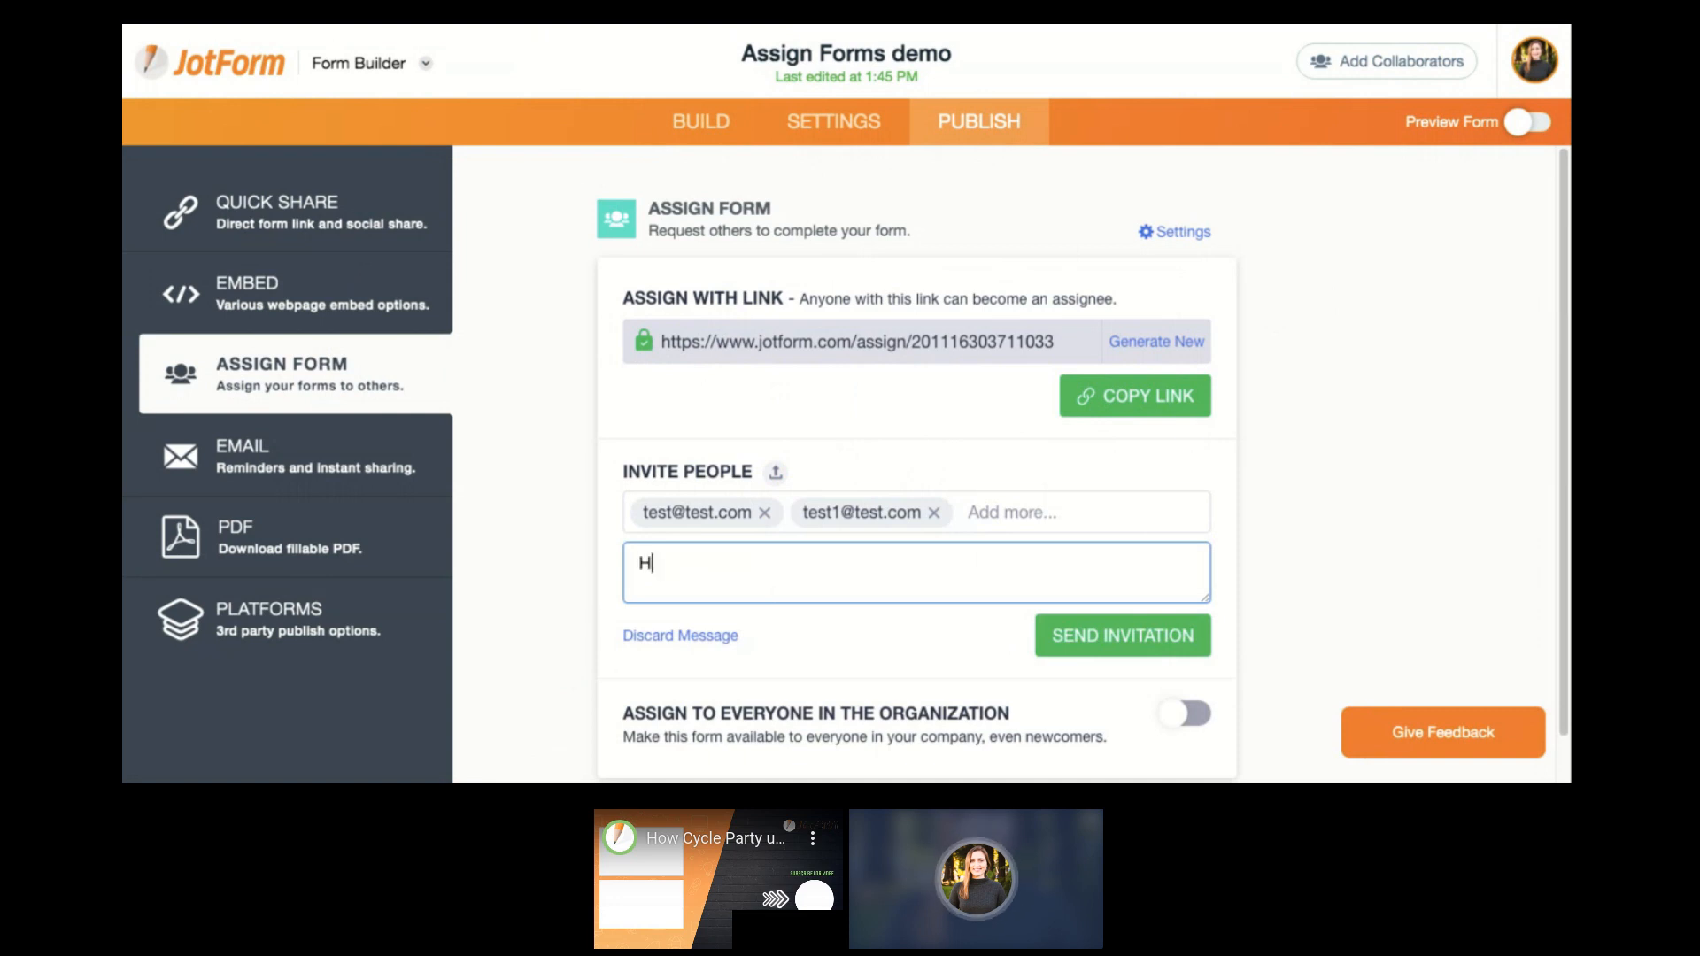
type("ey!")
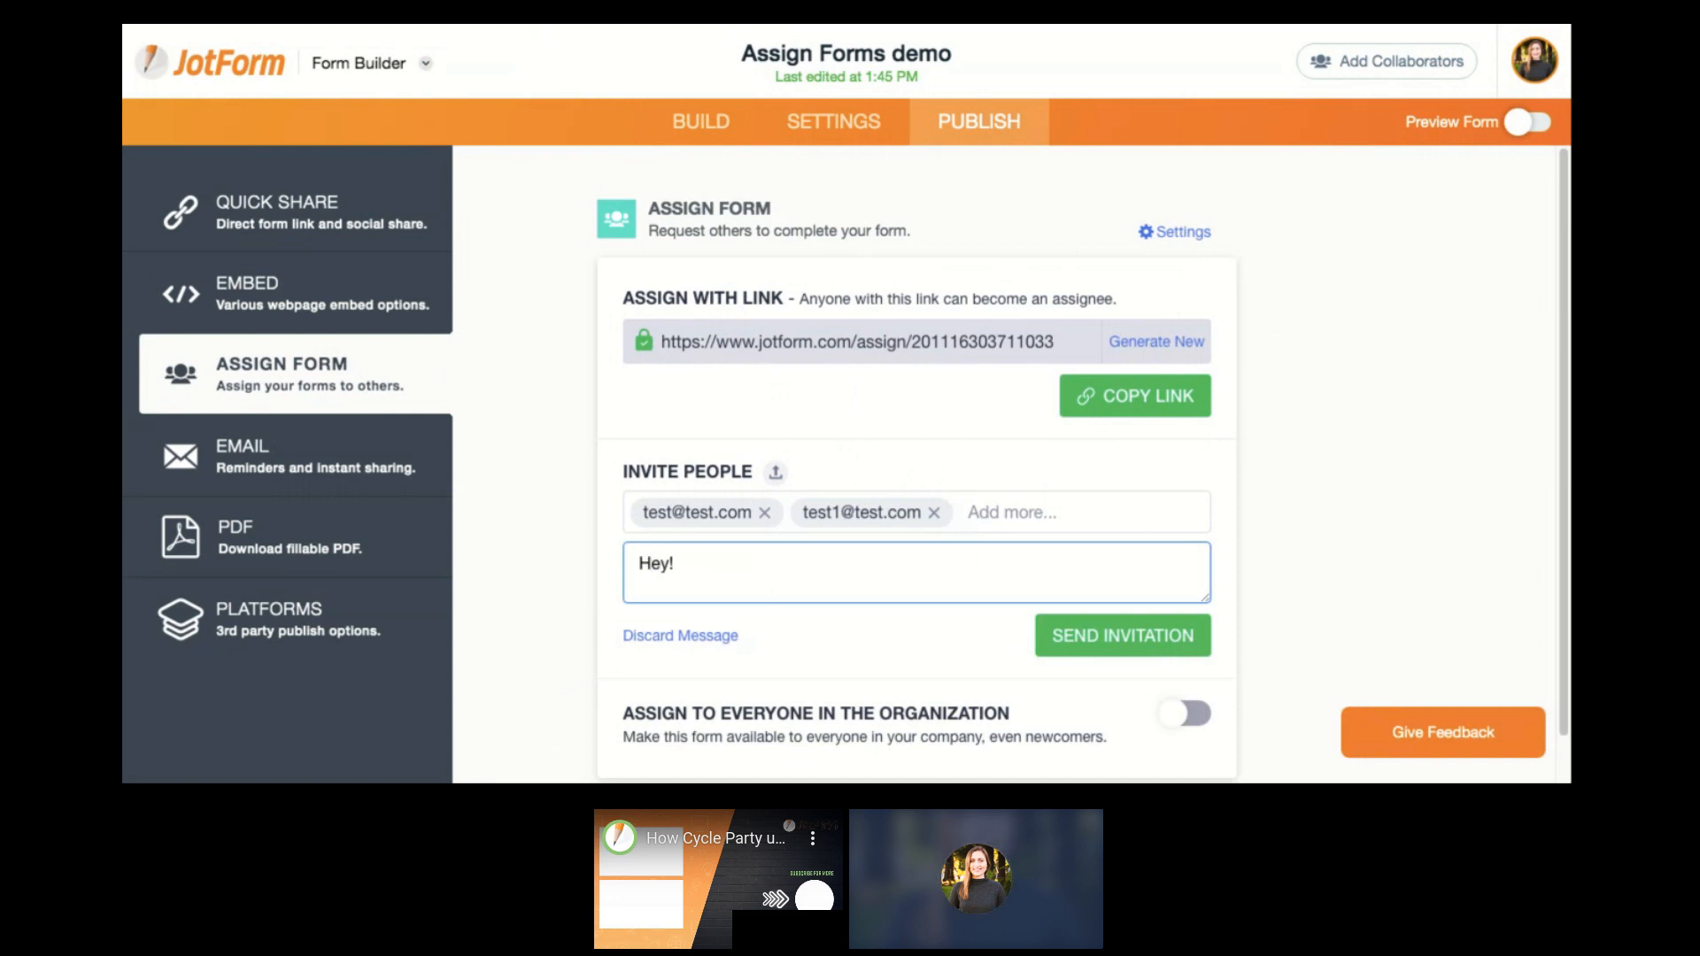
type(" Don't ")
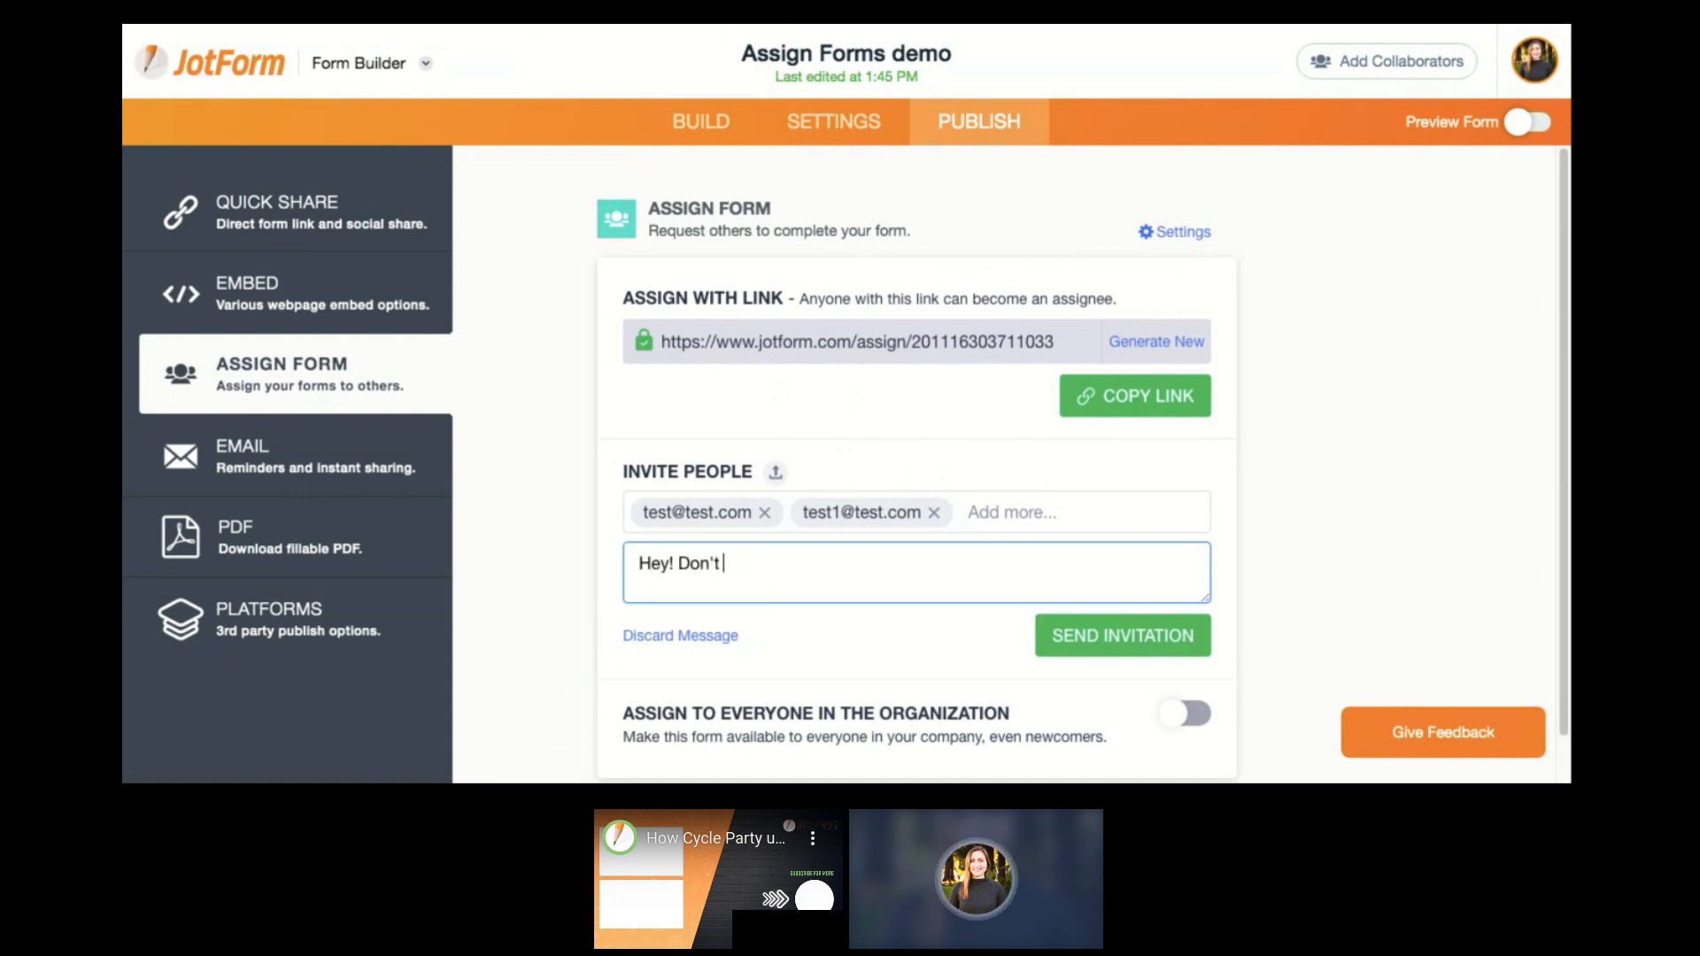
type("forget to f")
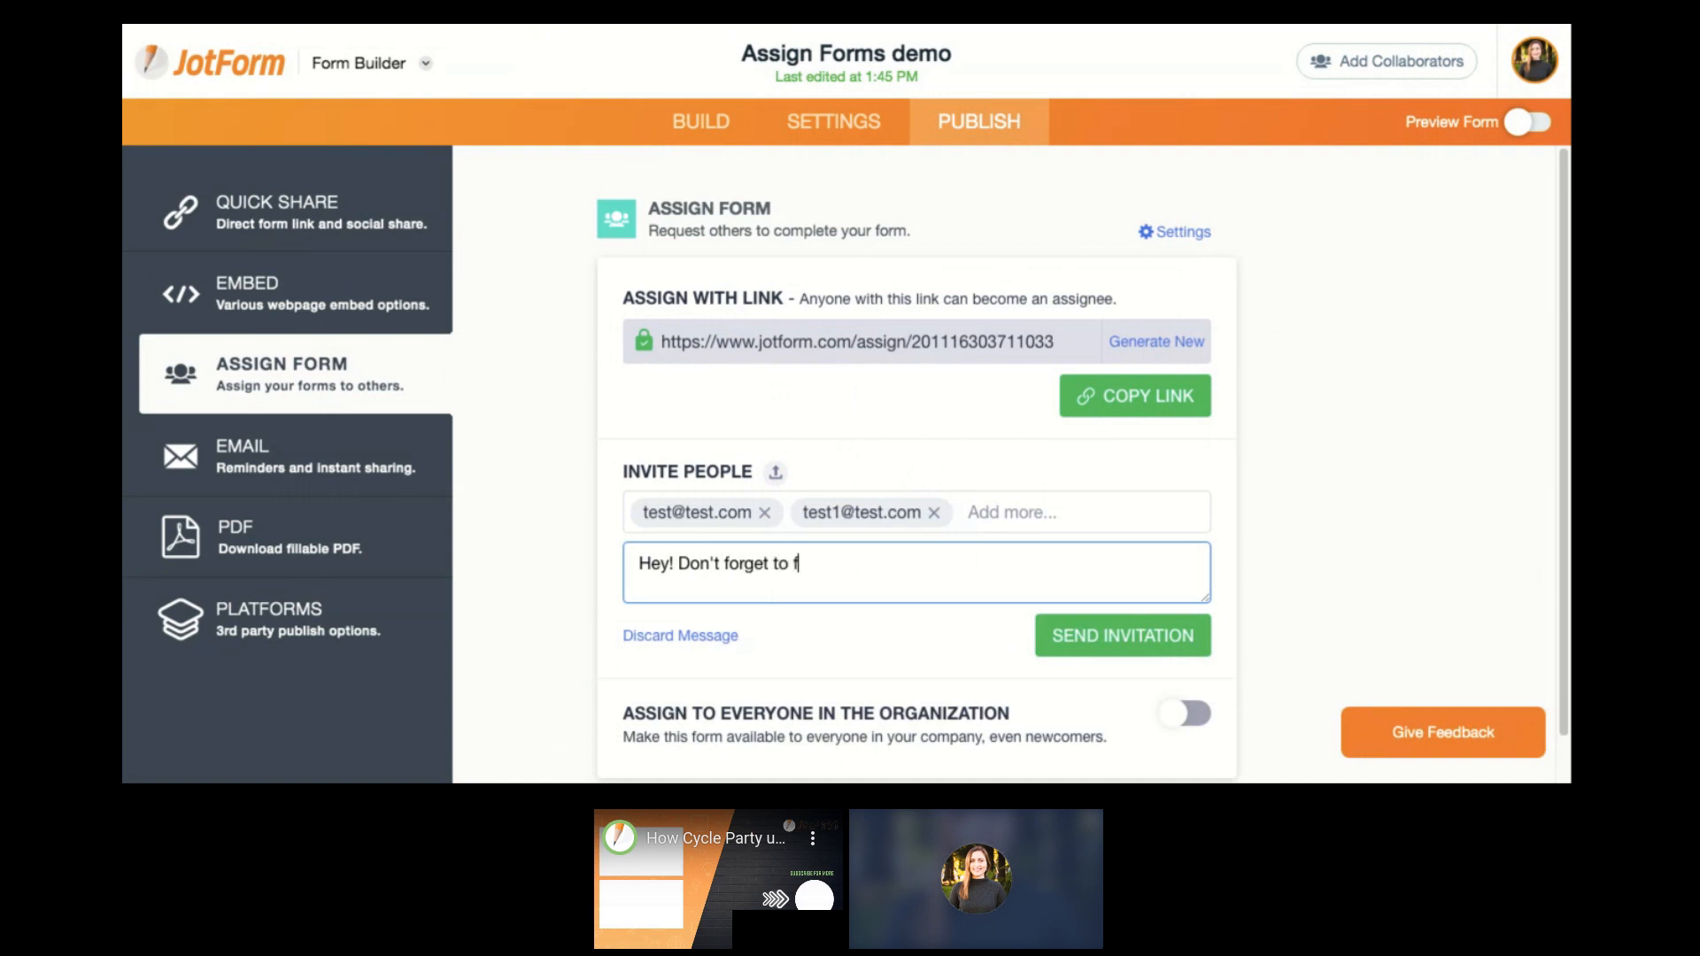
type("ill this ou")
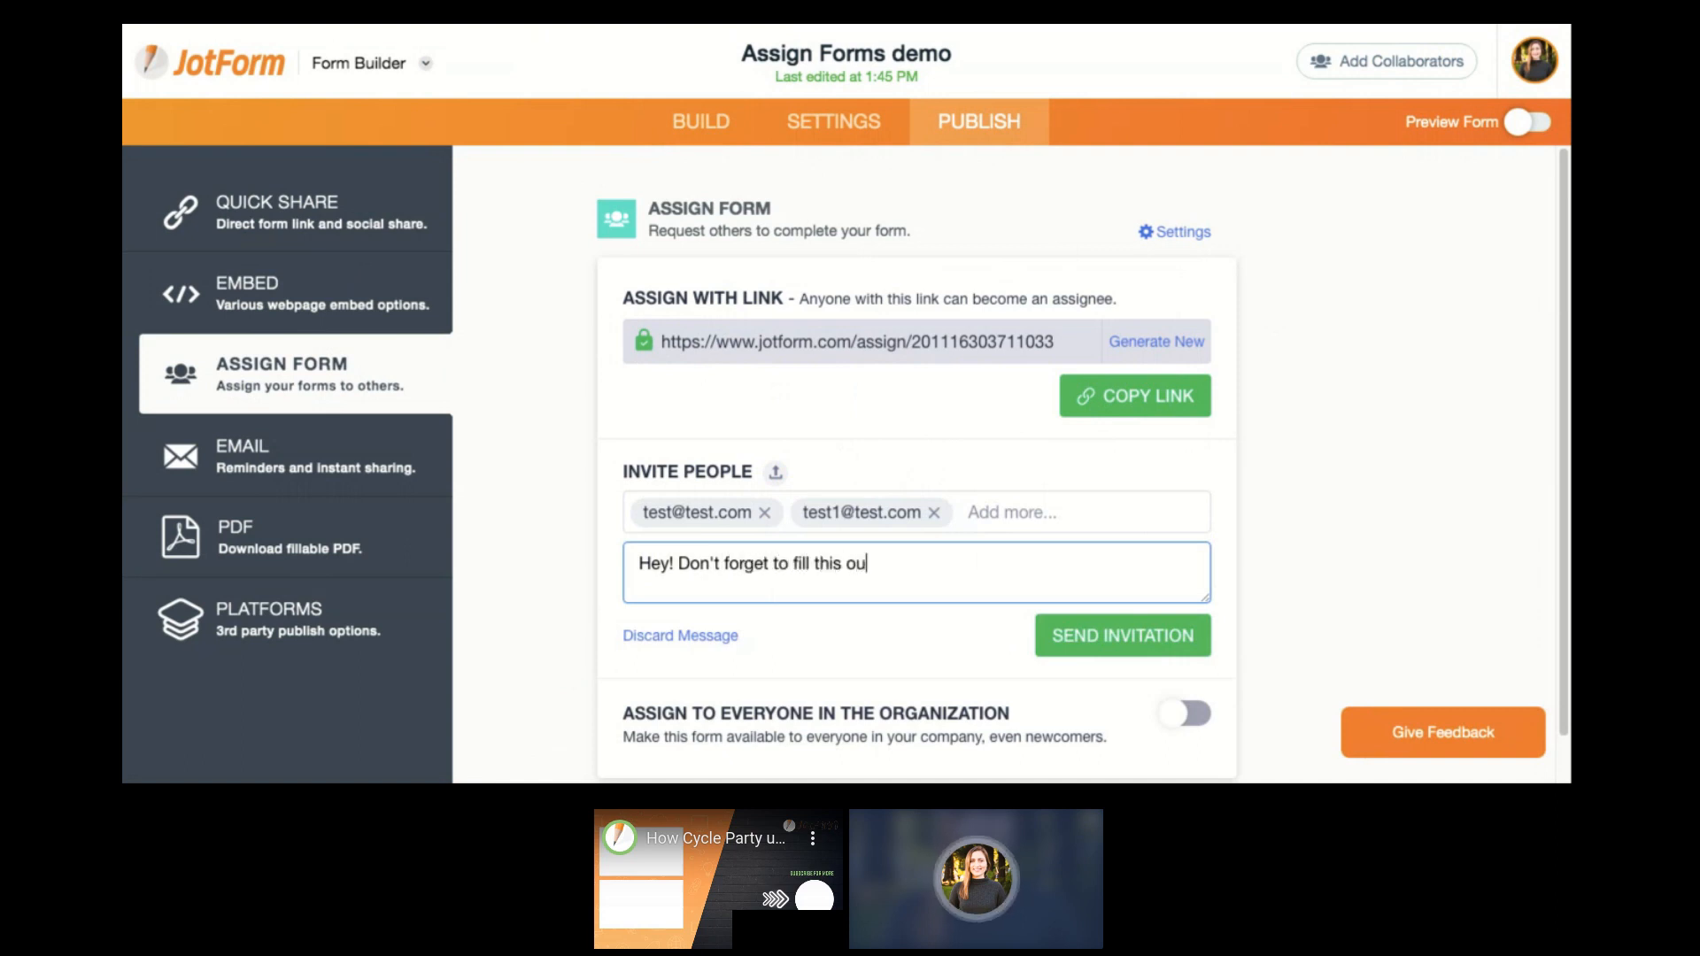
type("t at your next p")
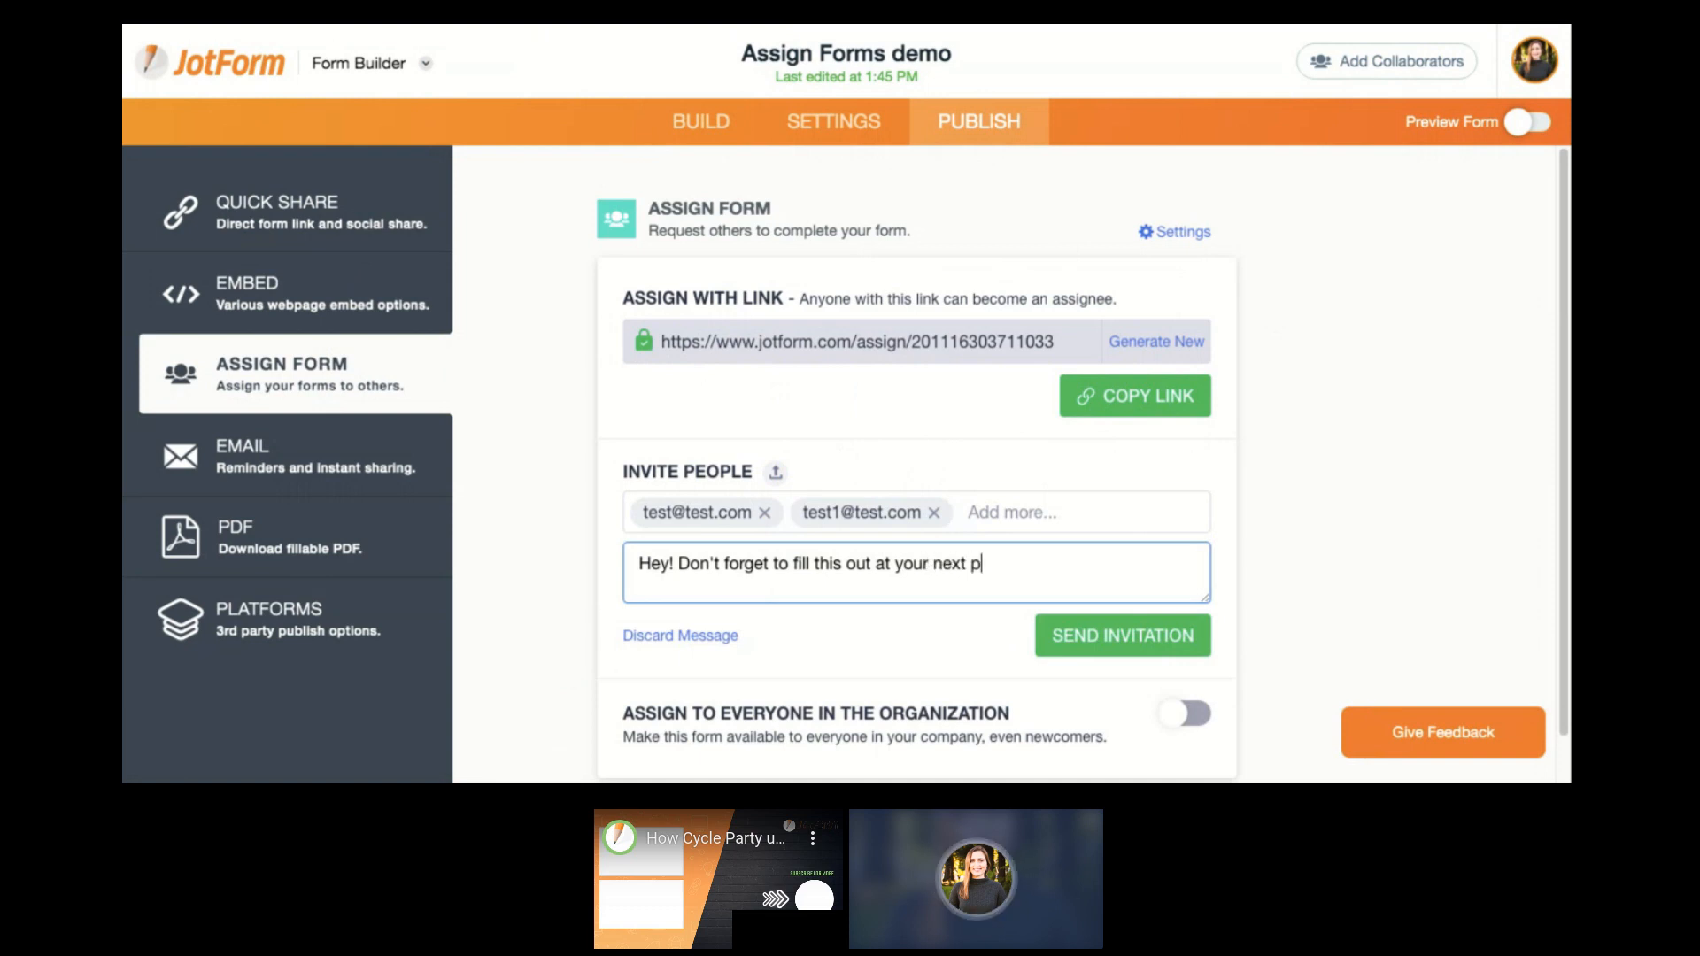
type("lumb")
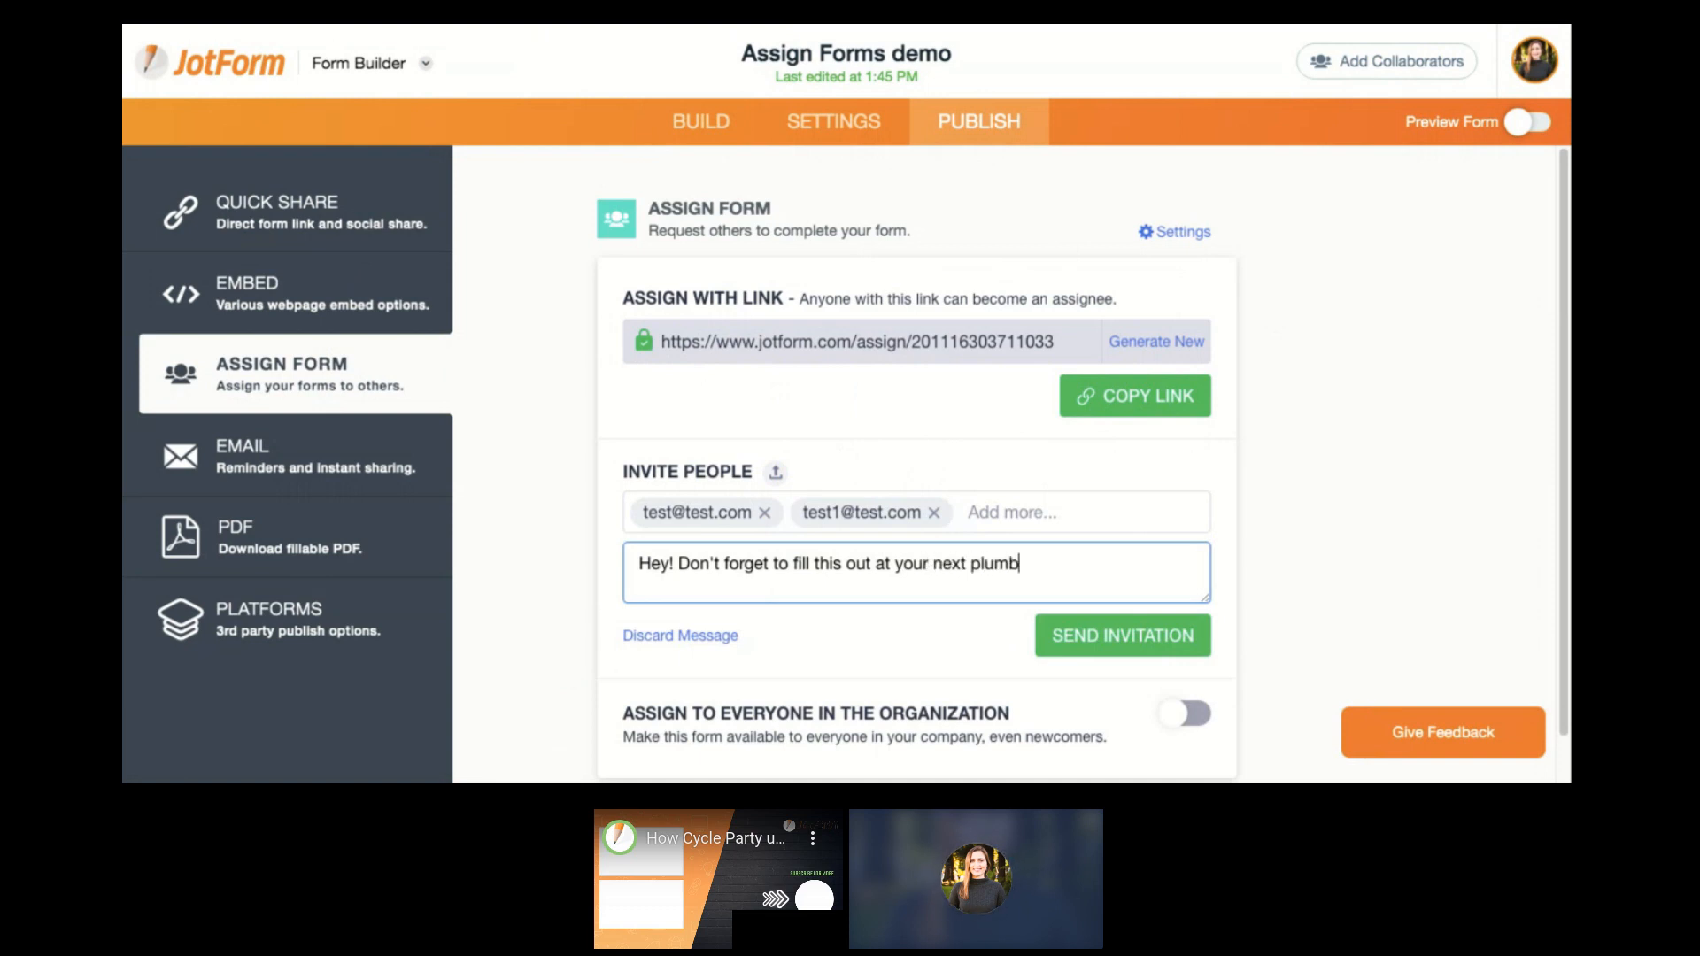
type("ing inspection.")
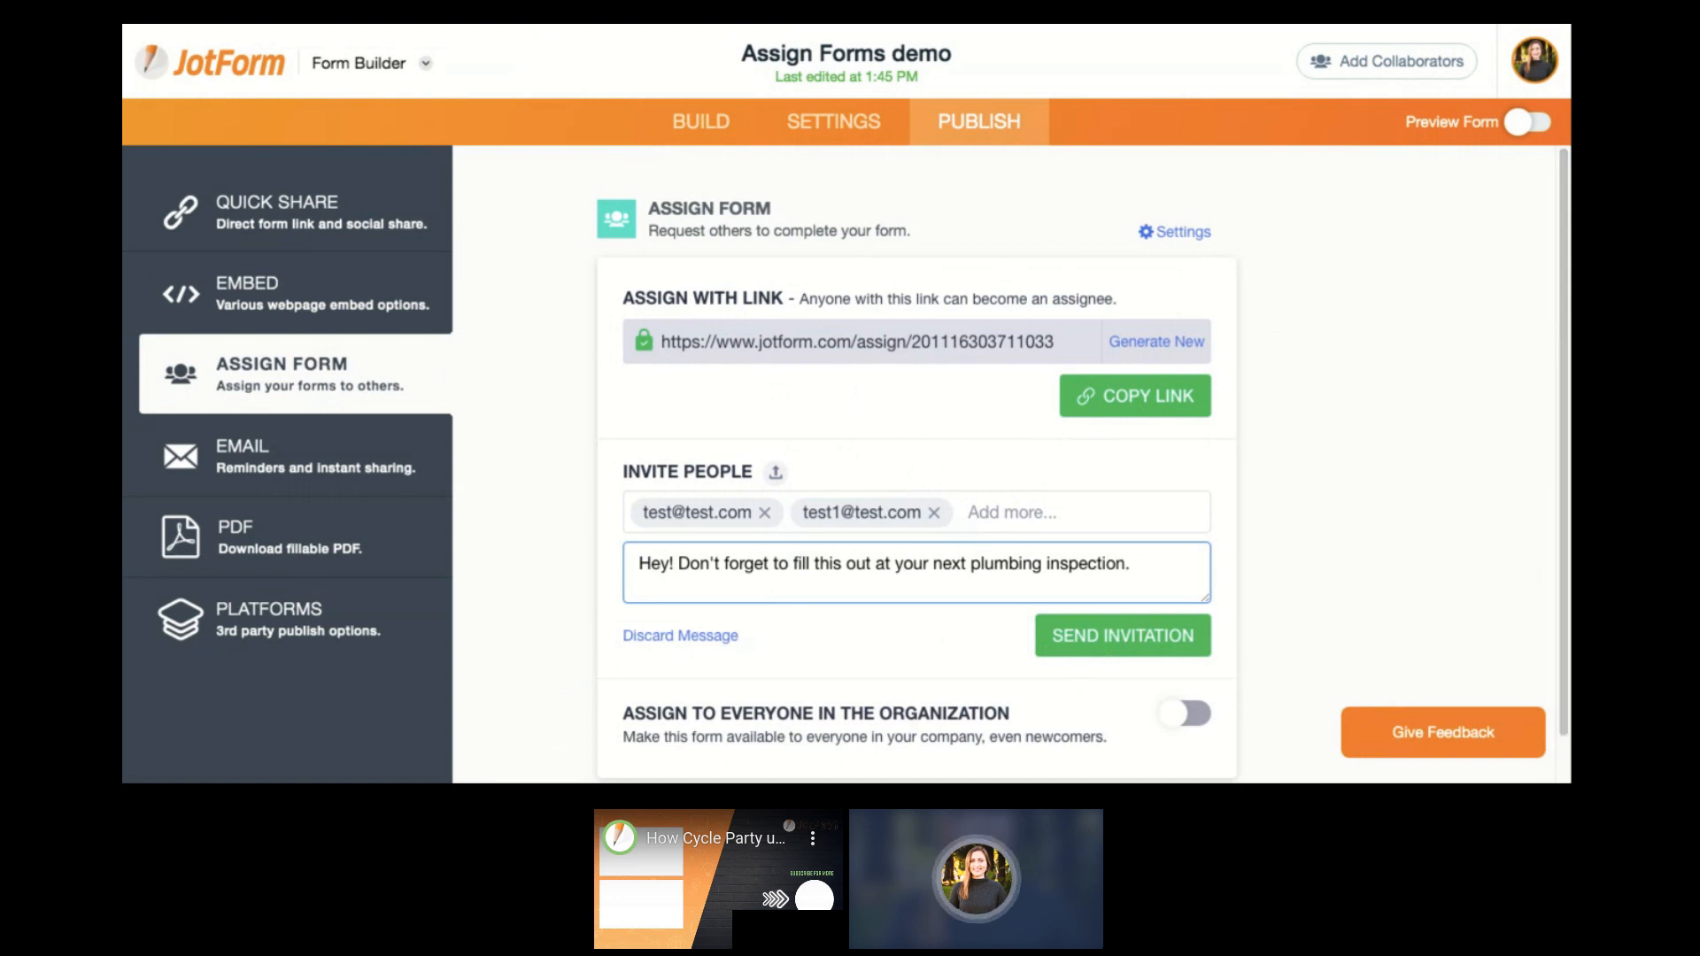
Open the assignment settings and review the access, permission, link and expiration options.
scroll(1347, 558, "down", 1)
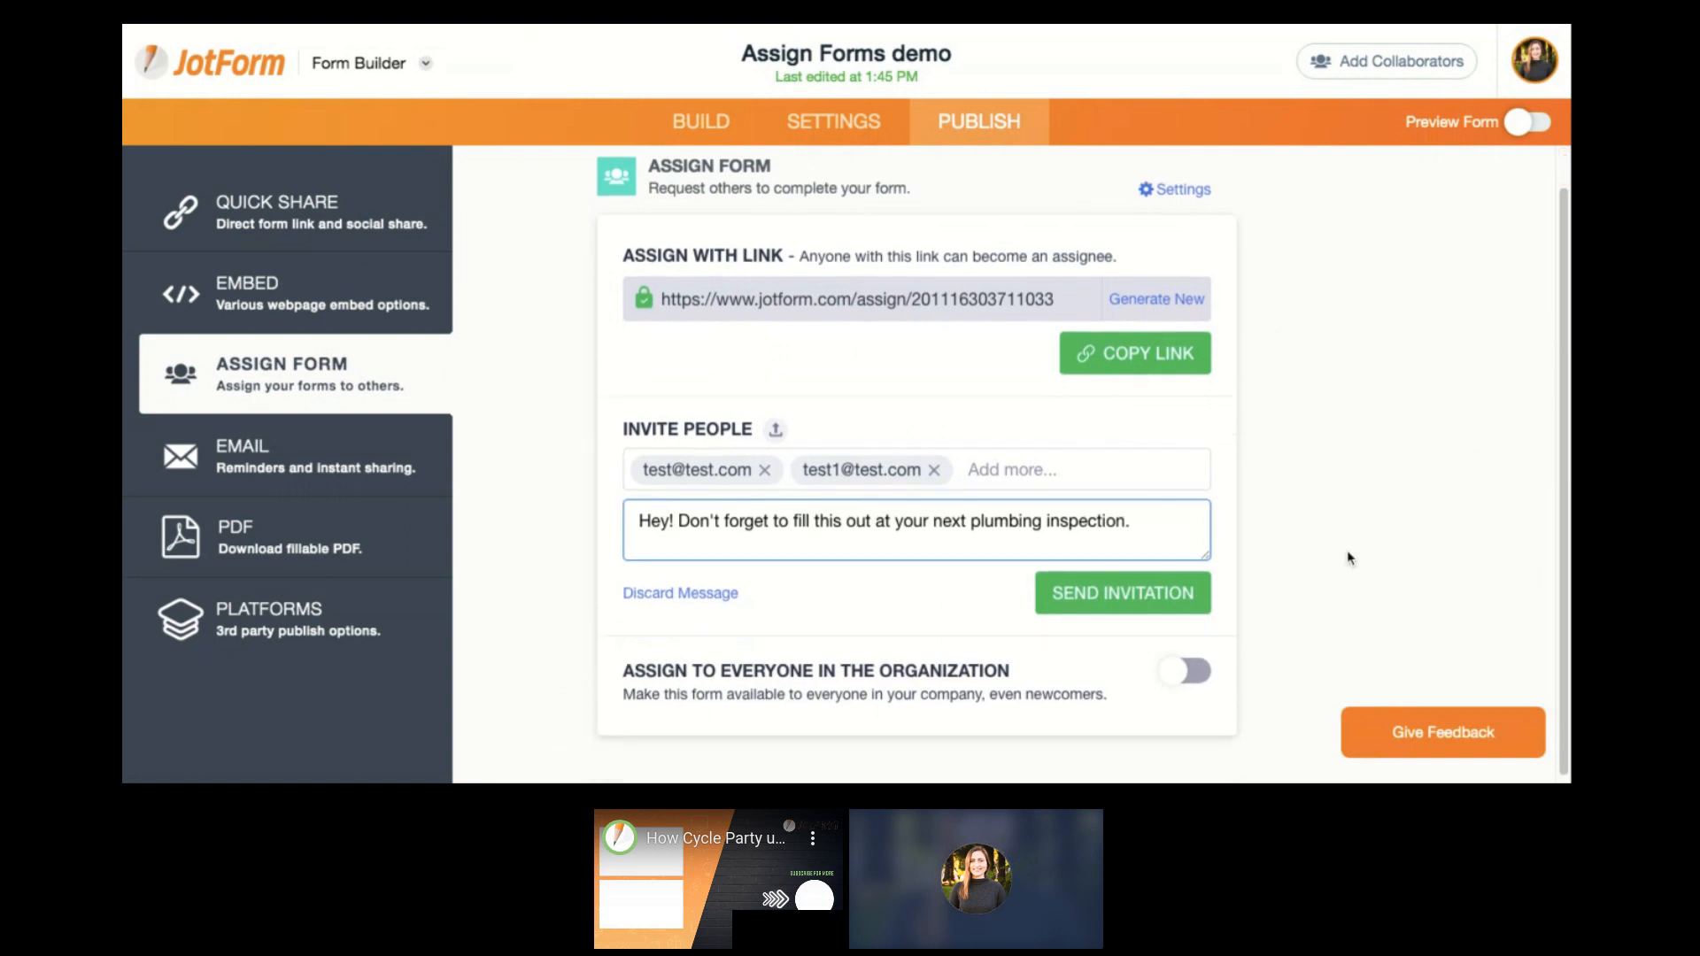
scroll(1106, 398, "up", 1)
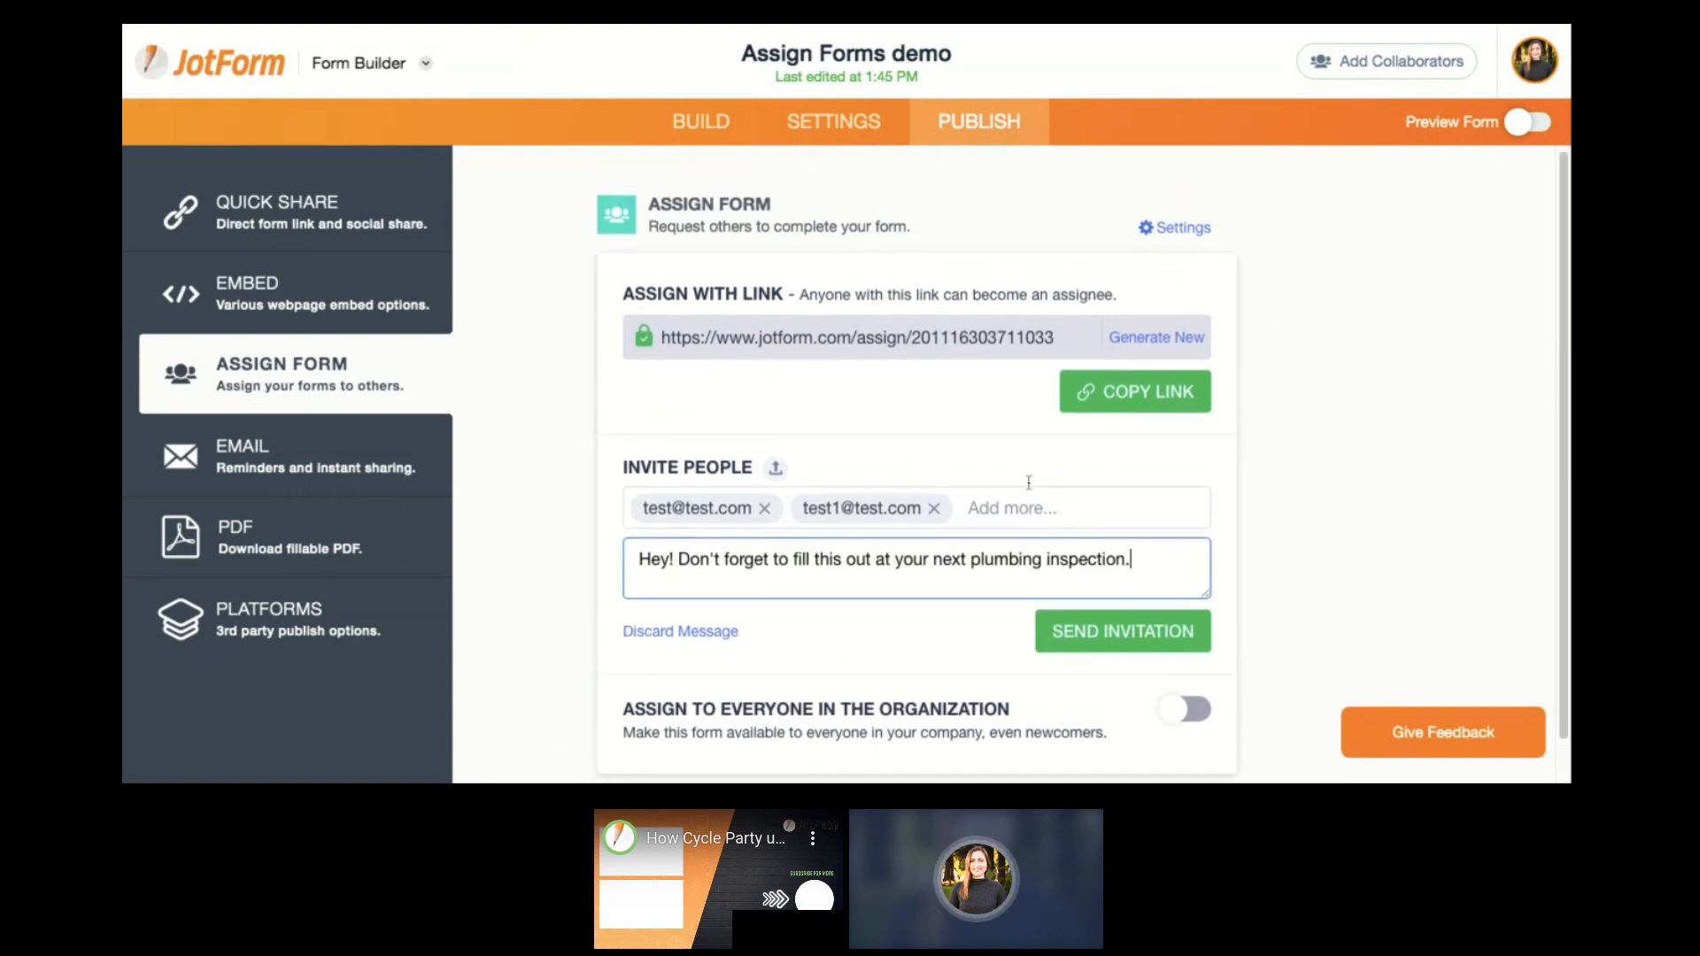
left_click(1178, 230)
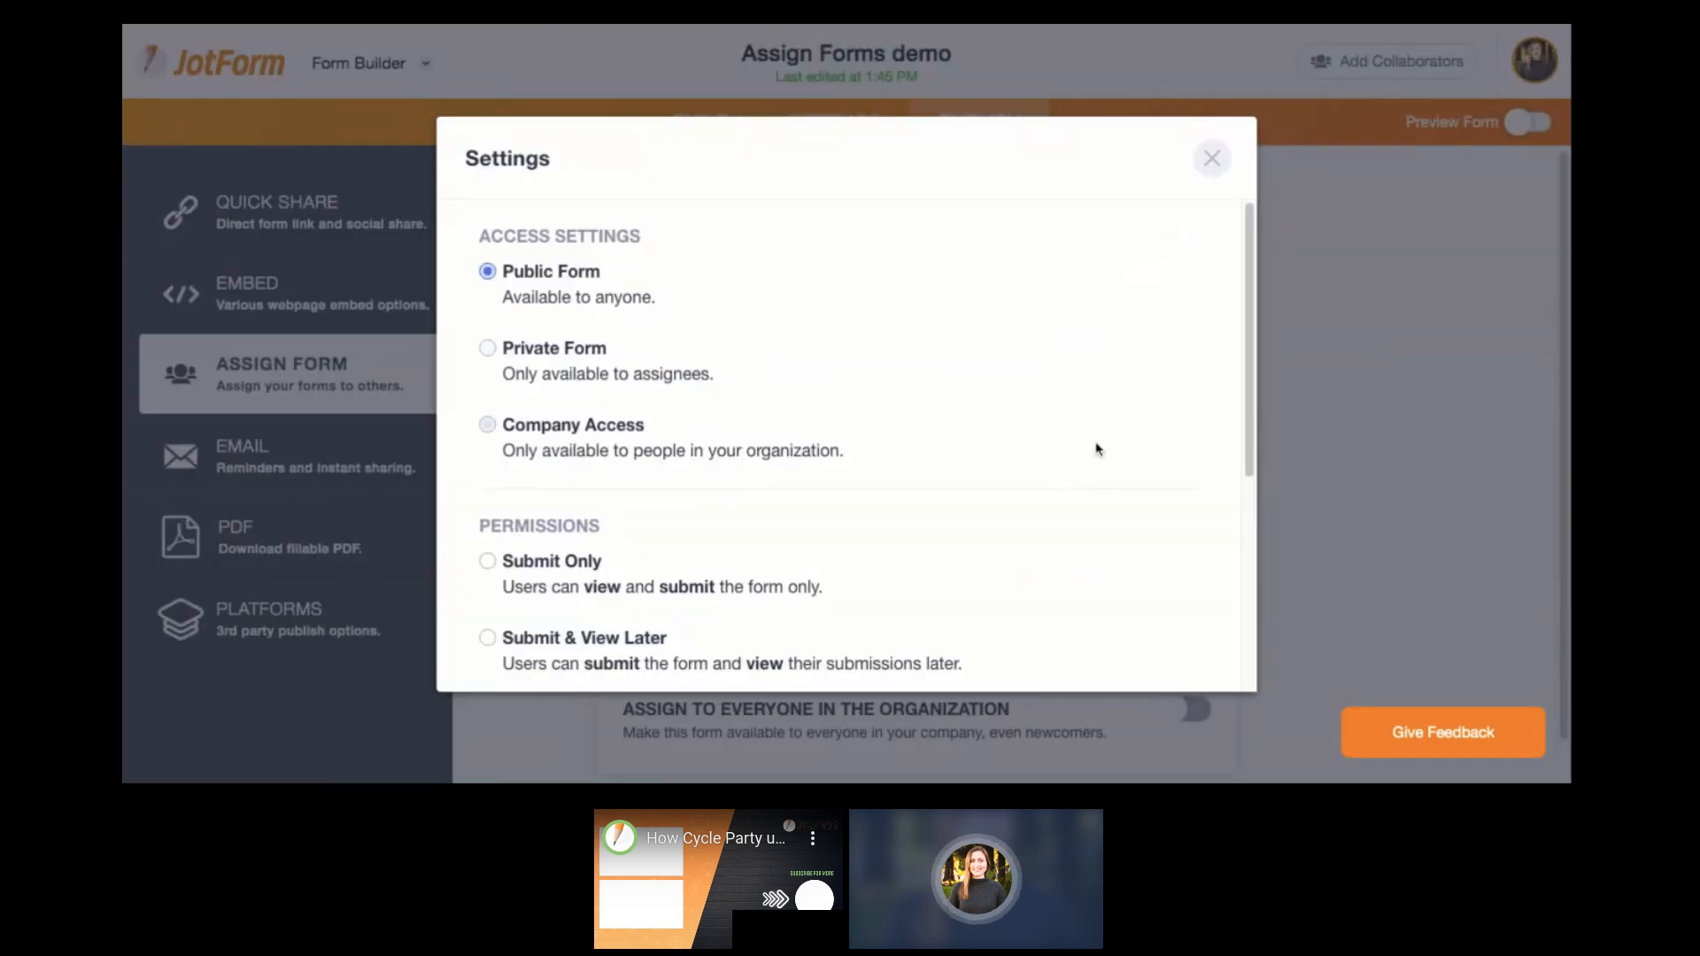
scroll(1049, 504, "down", 5)
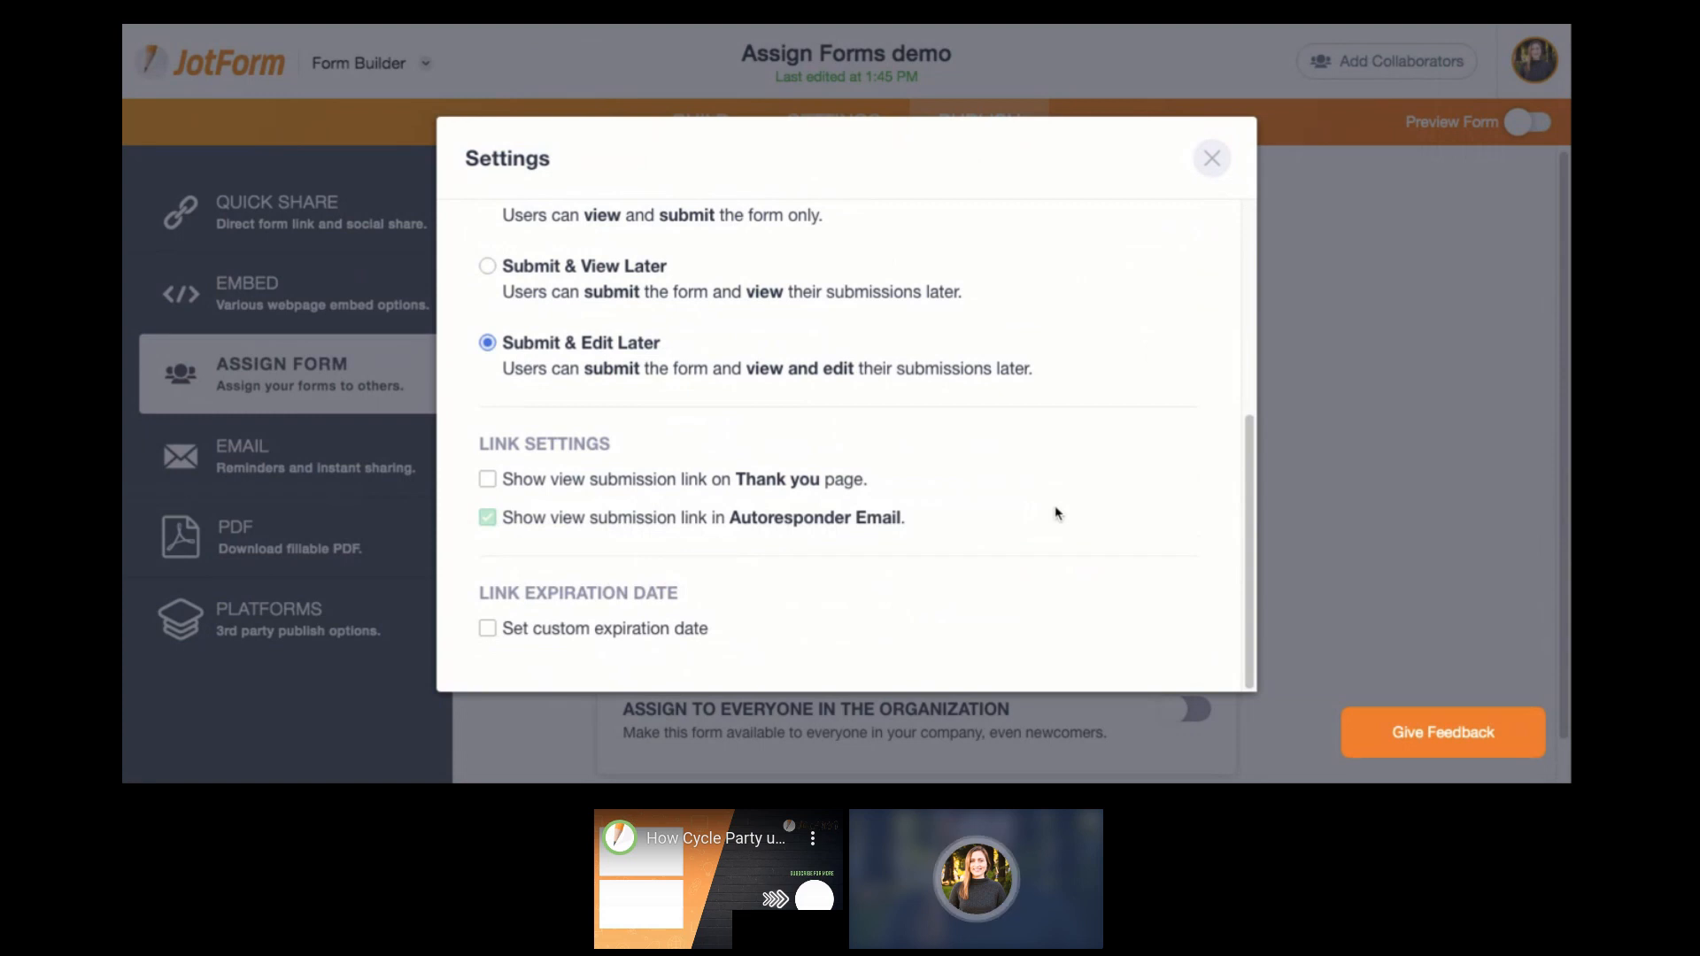
scroll(1148, 494, "up", 2)
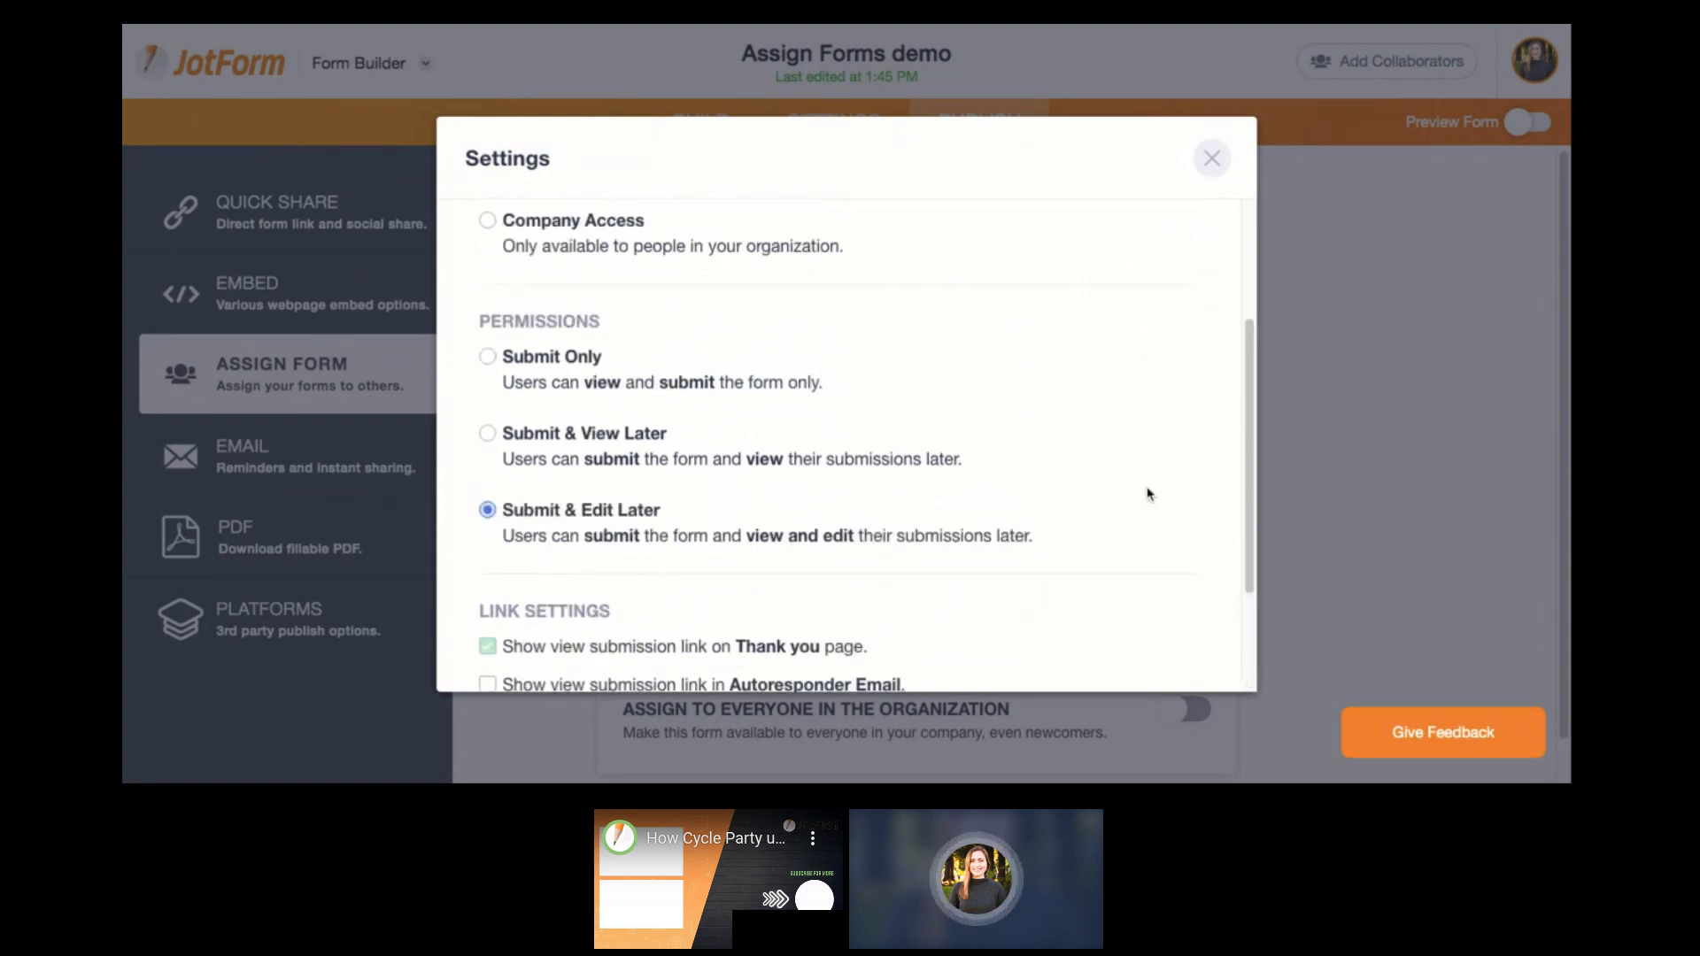
scroll(1137, 492, "up", 3)
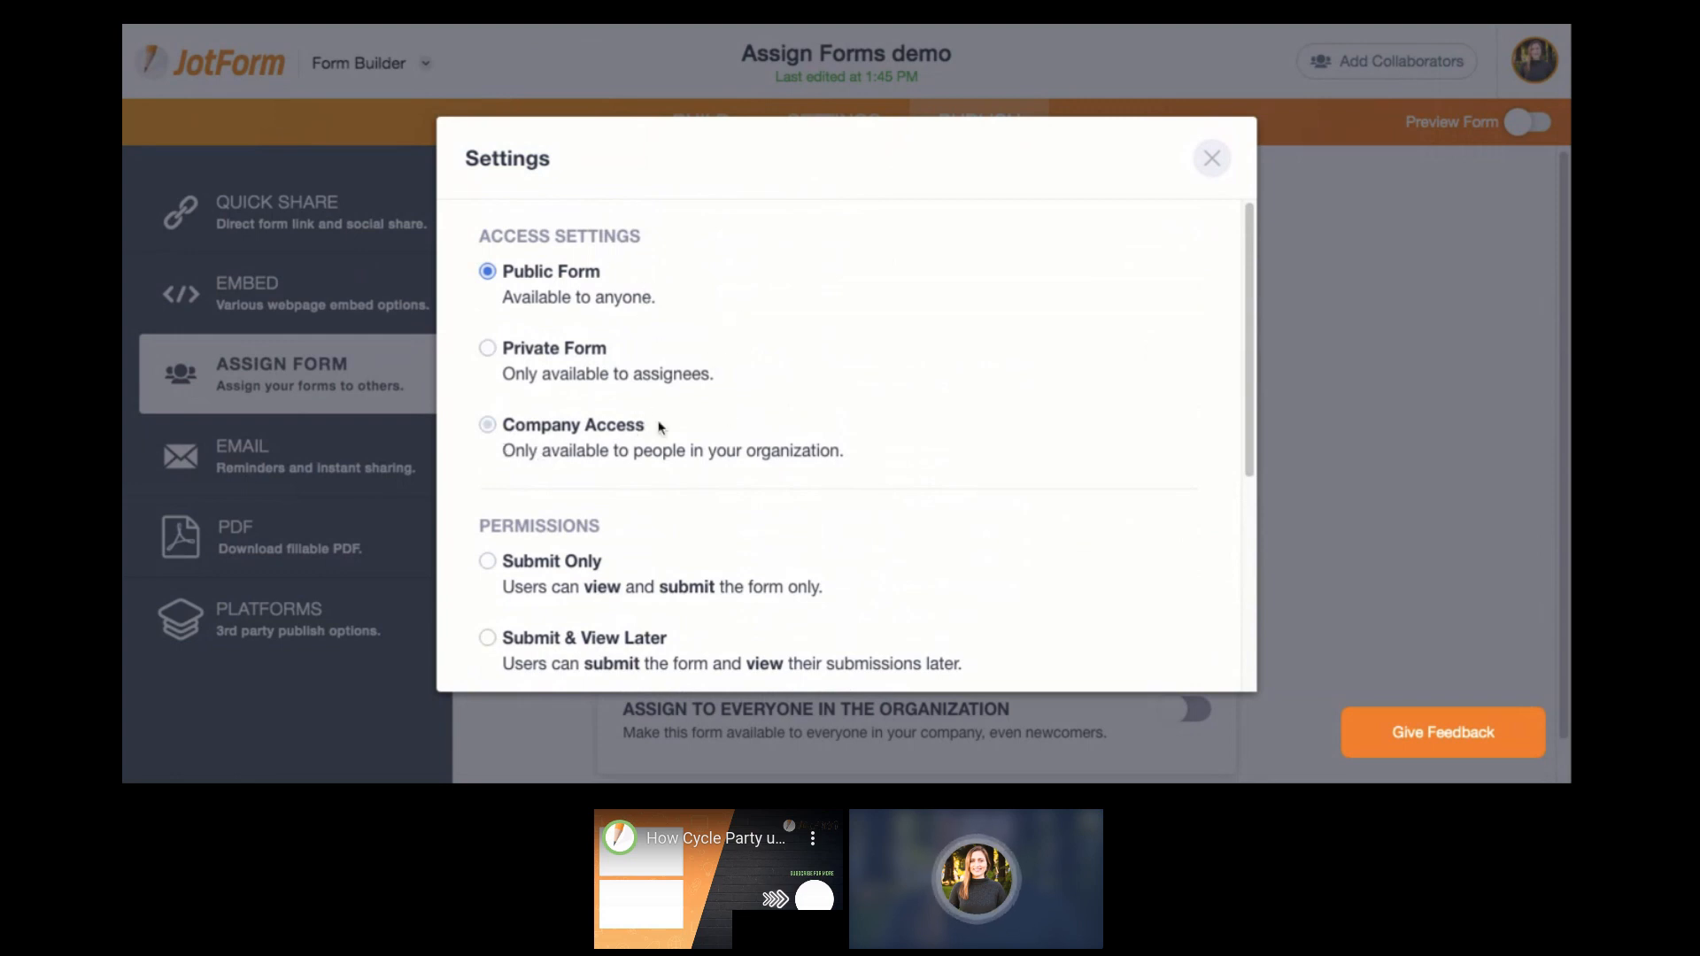
Try restricting the form to Company Access with a required organization email domain, and activate the domain field.
left_click(488, 426)
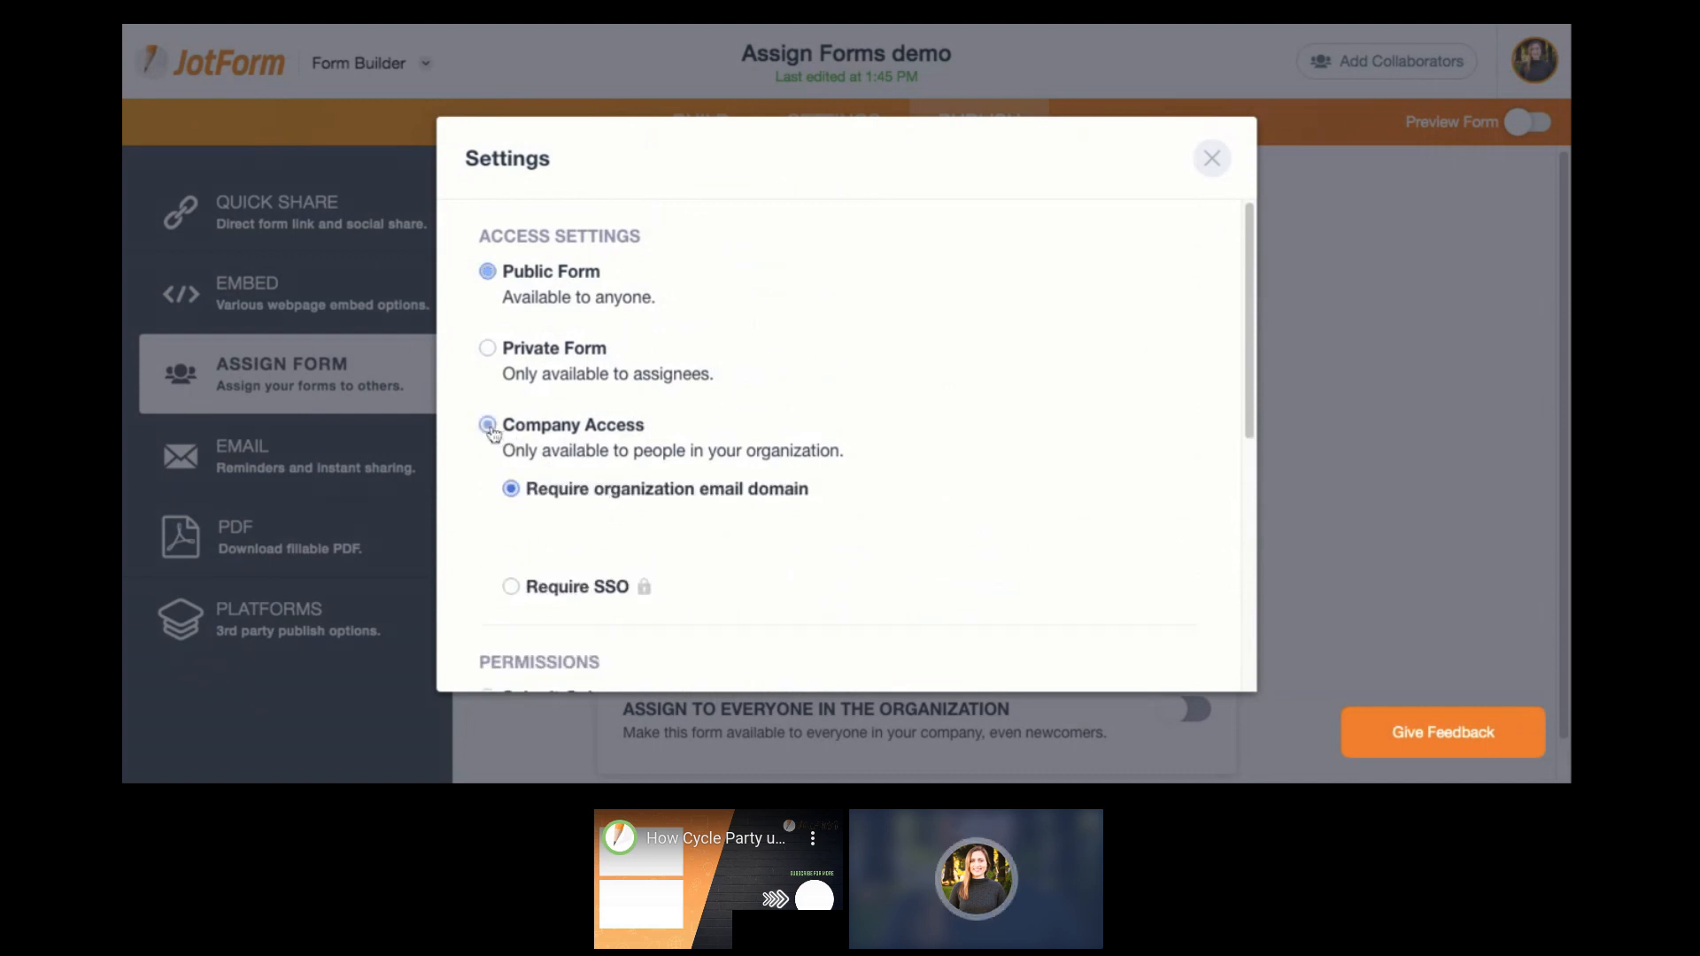
scroll(634, 506, "down", 1)
left_click(631, 494)
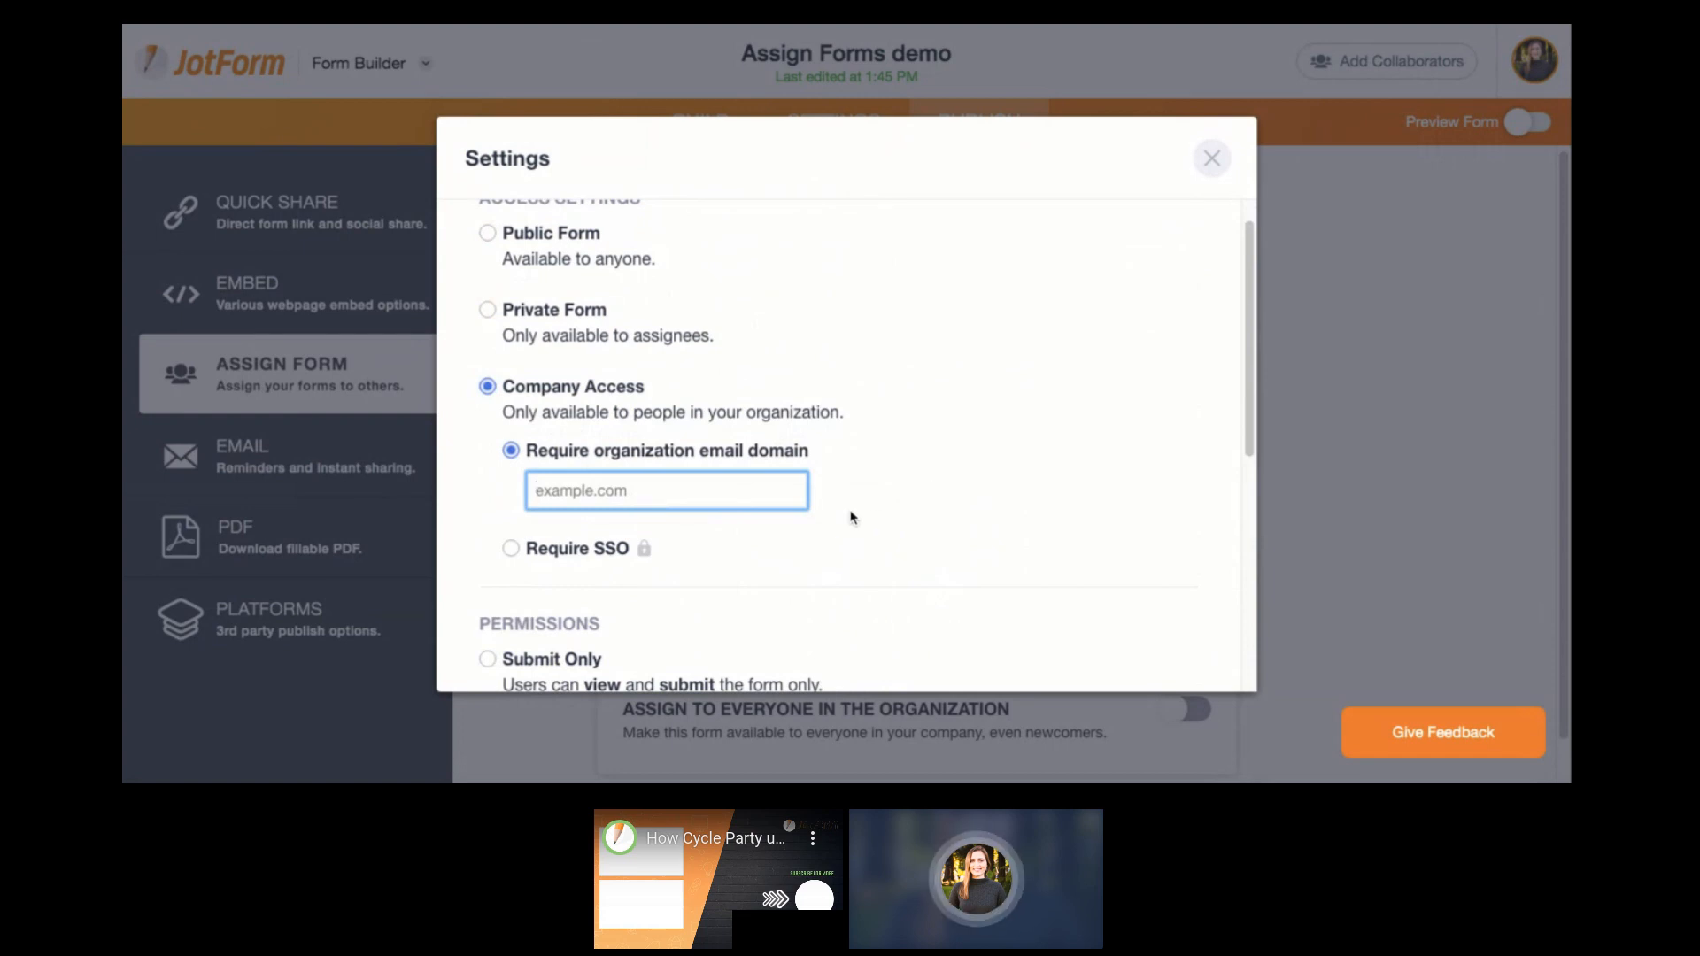
Enable a custom expiration date for the assignment link and set it to 04/24/2020 at 3:30 pm.
scroll(946, 495, "down", 3)
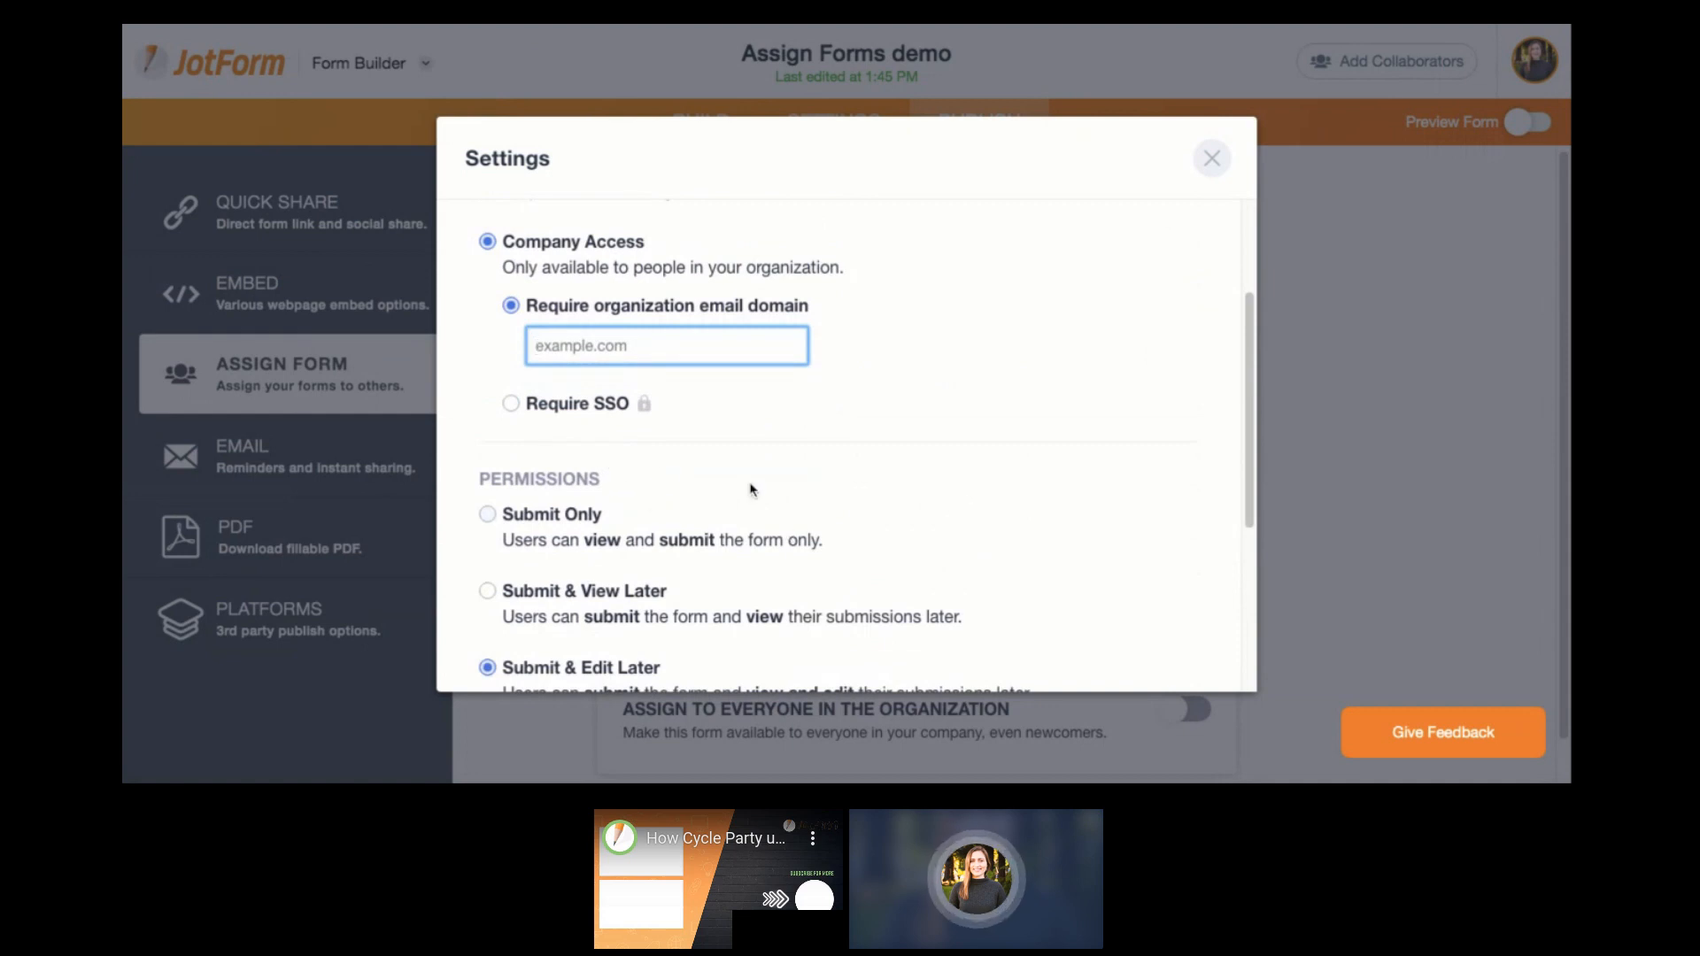
scroll(752, 489, "down", 1)
scroll(790, 485, "down", 2)
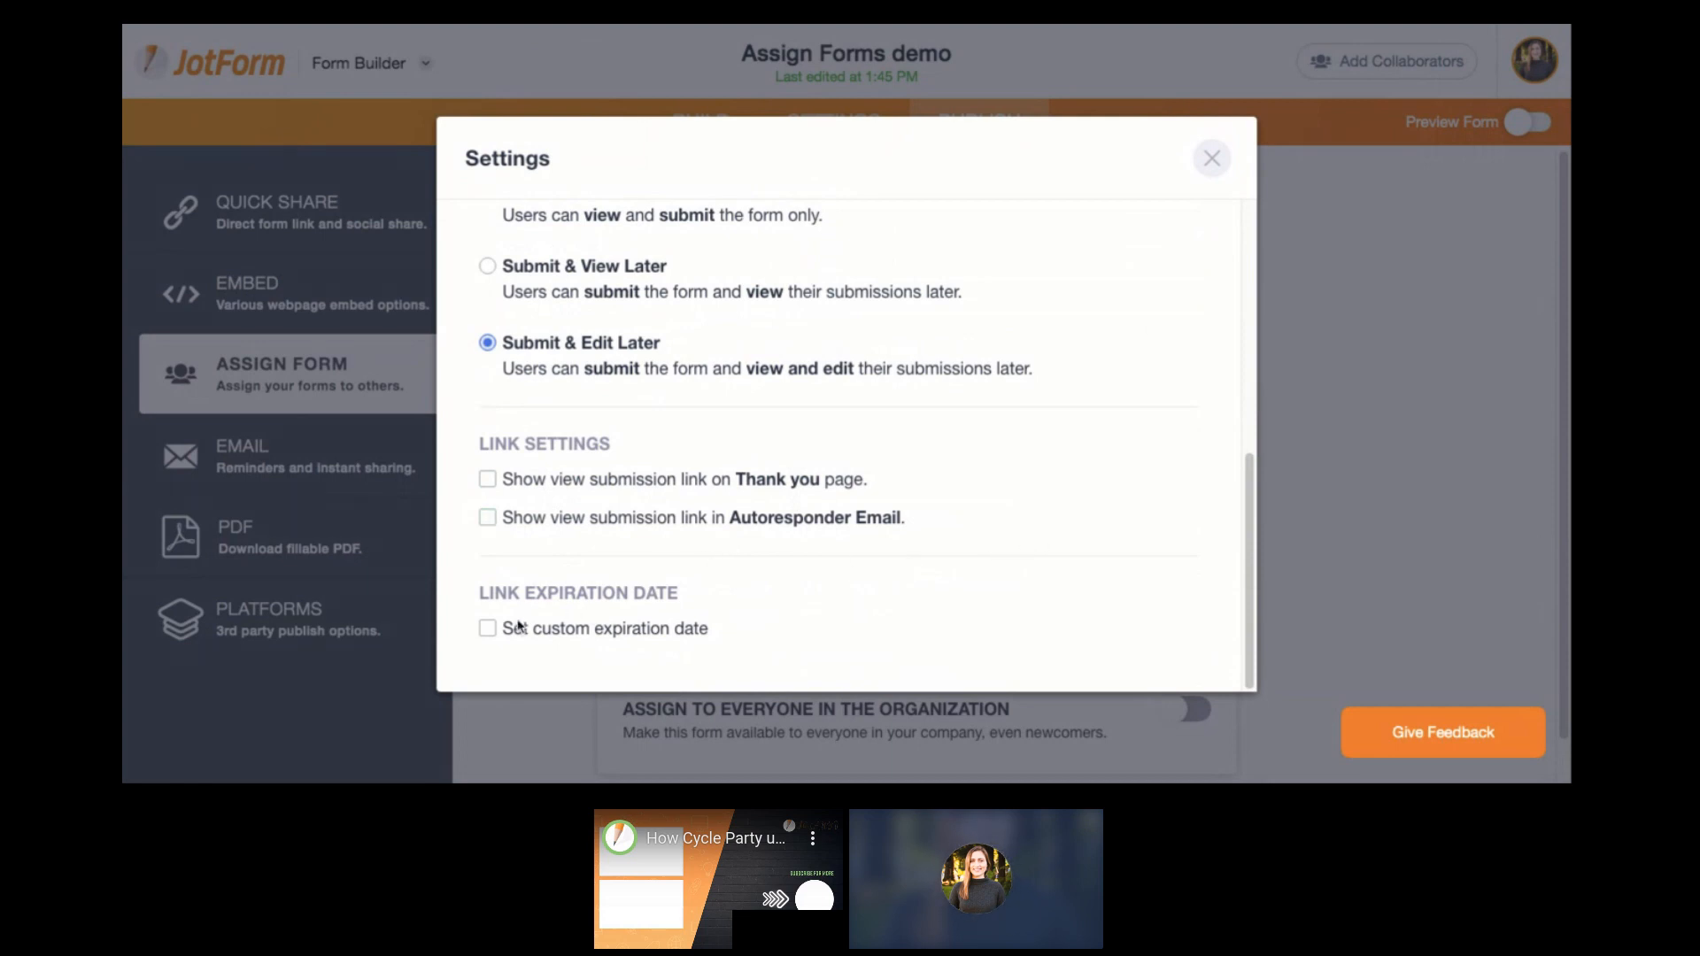
left_click(488, 627)
scroll(816, 508, "down", 1)
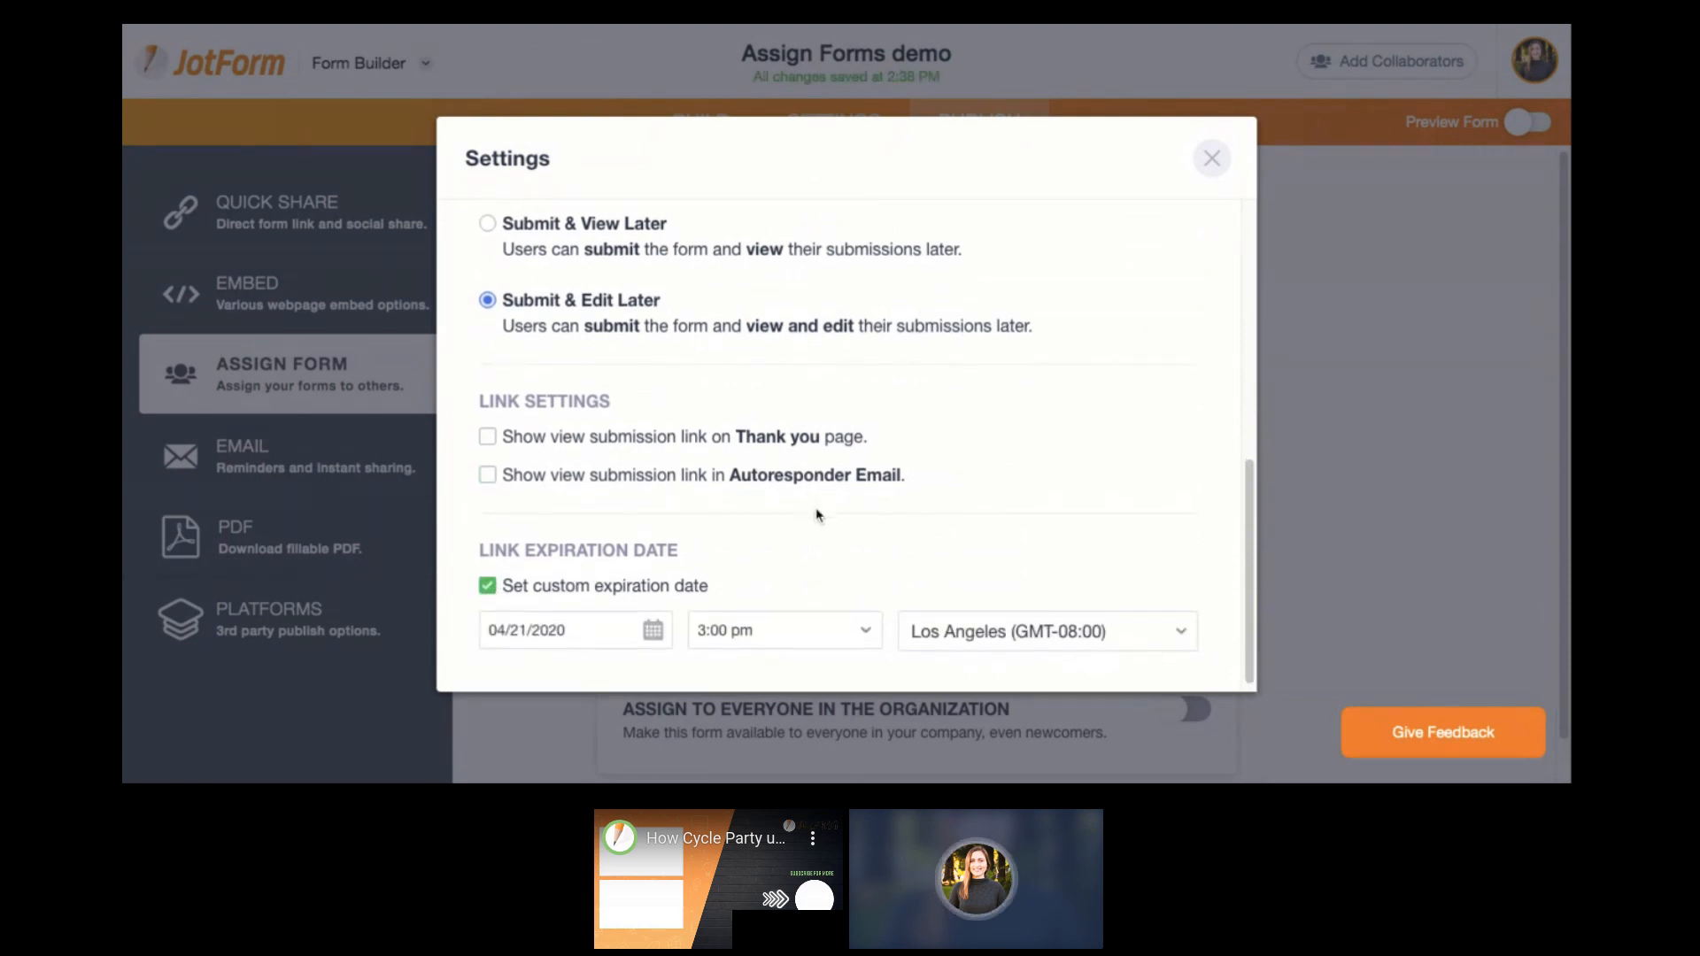
left_click(651, 631)
left_click(724, 531)
left_click(803, 633)
left_click(742, 483)
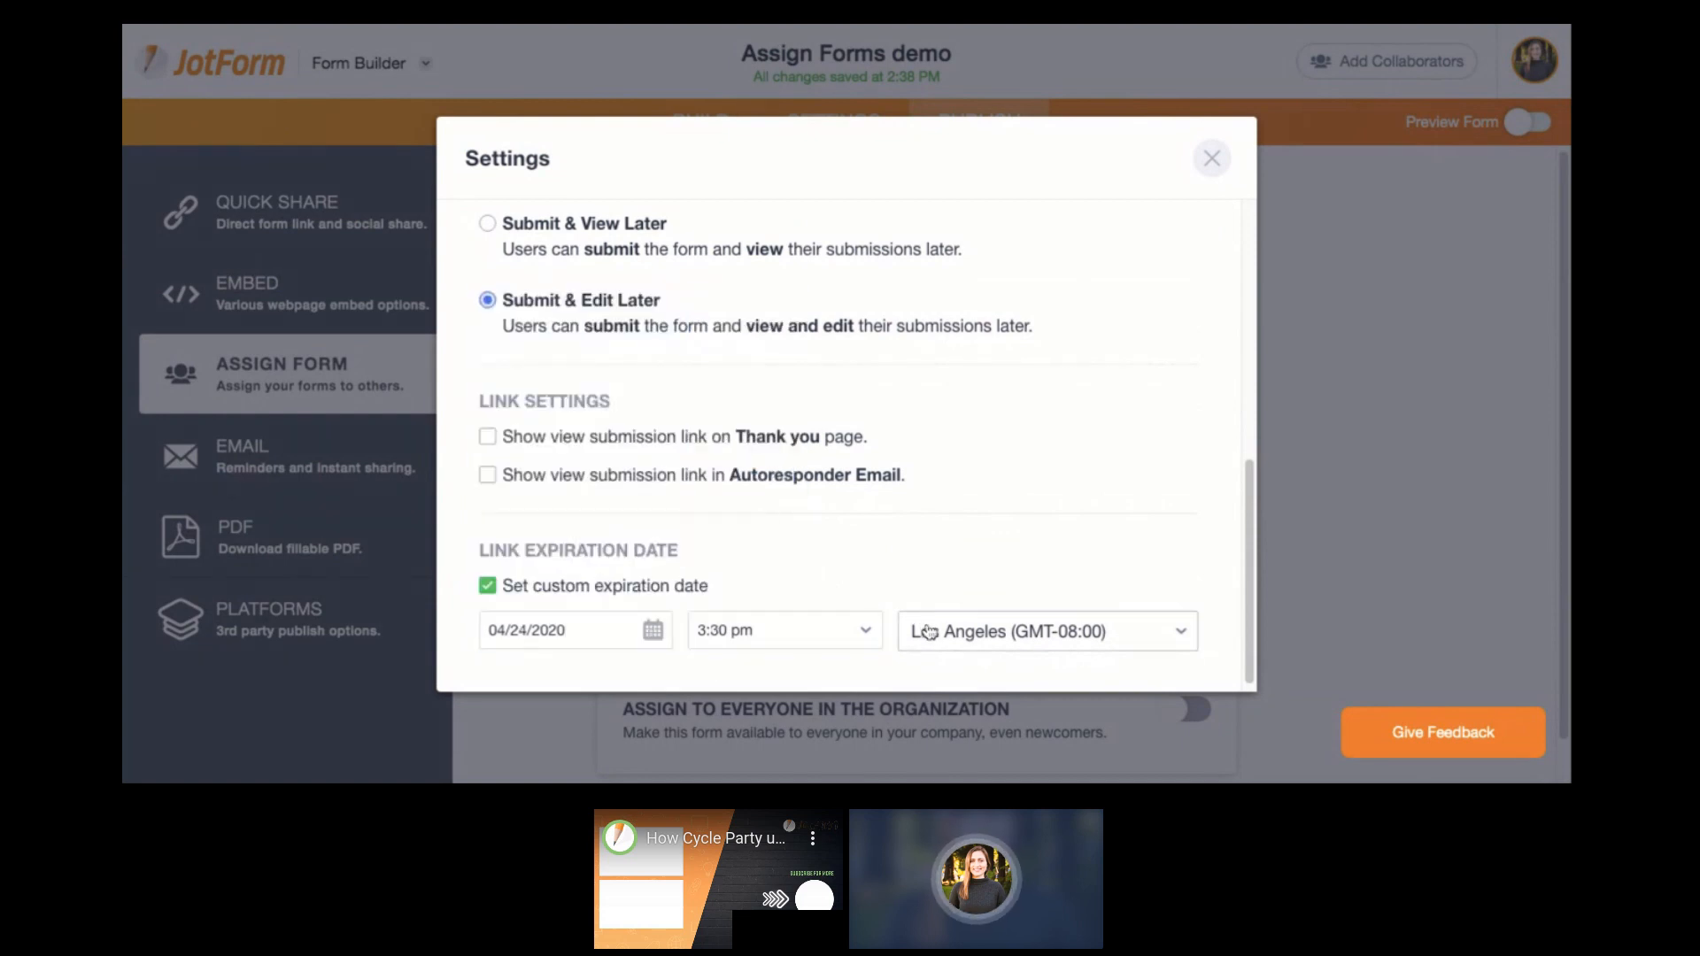
Set the link expiration's time zone to Algiers (GMT+01:00) and close the assignment settings.
left_click(929, 630)
left_click(957, 558)
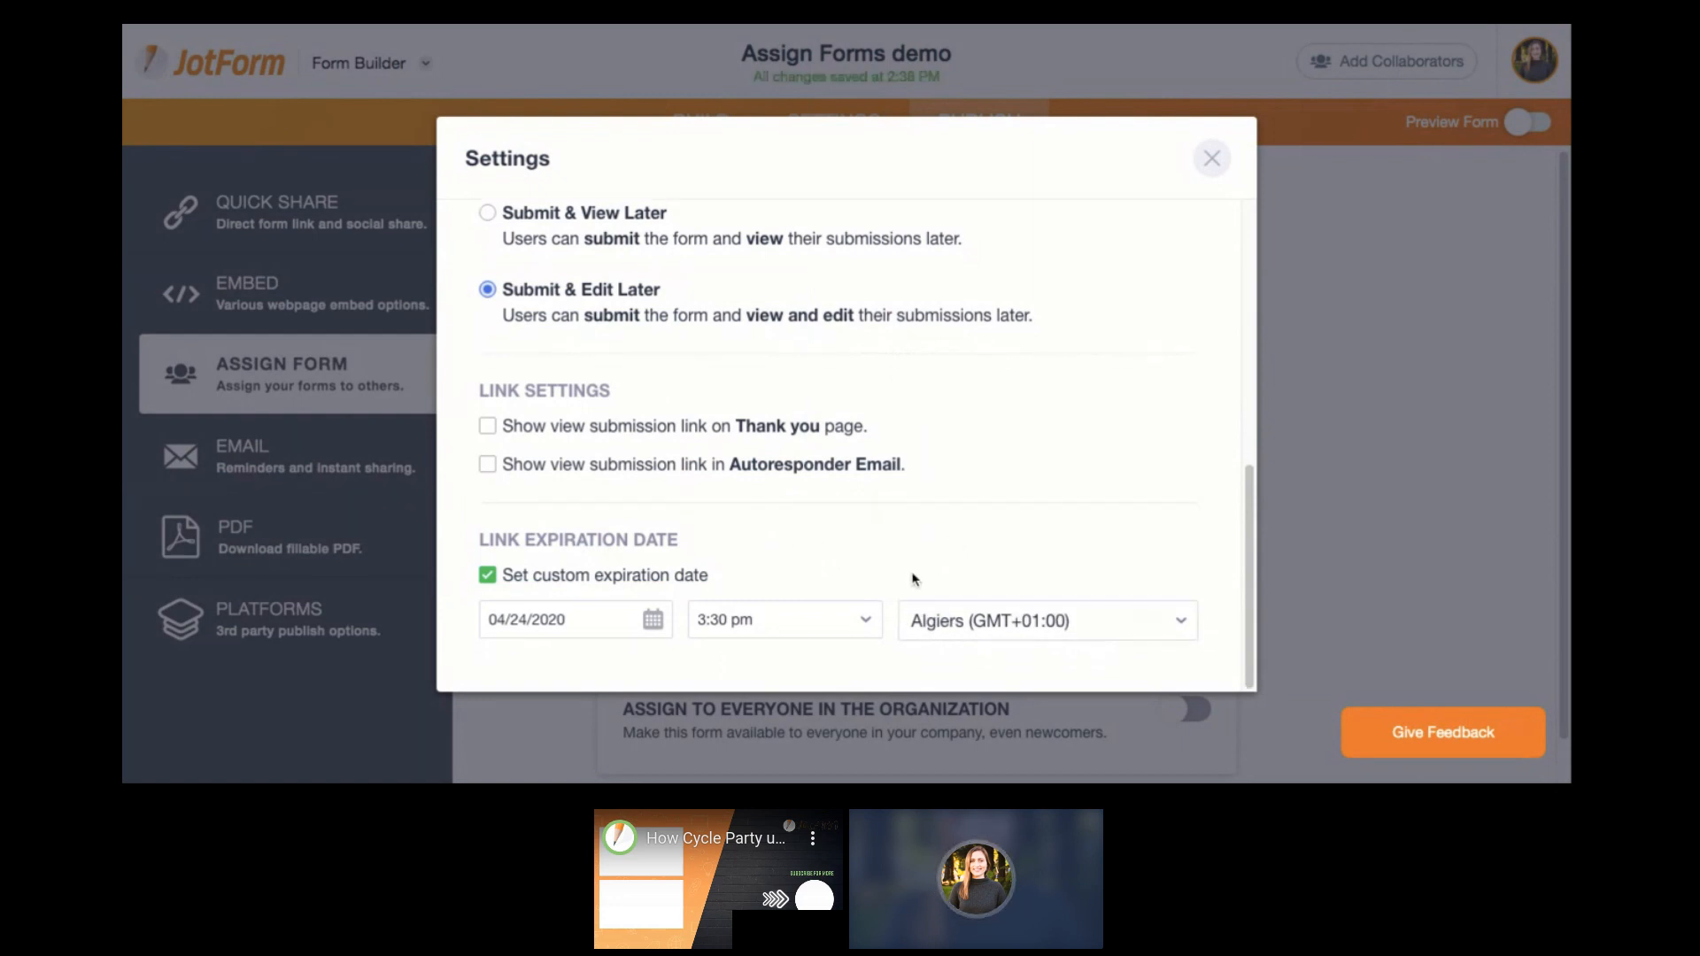
scroll(951, 573, "up", 5)
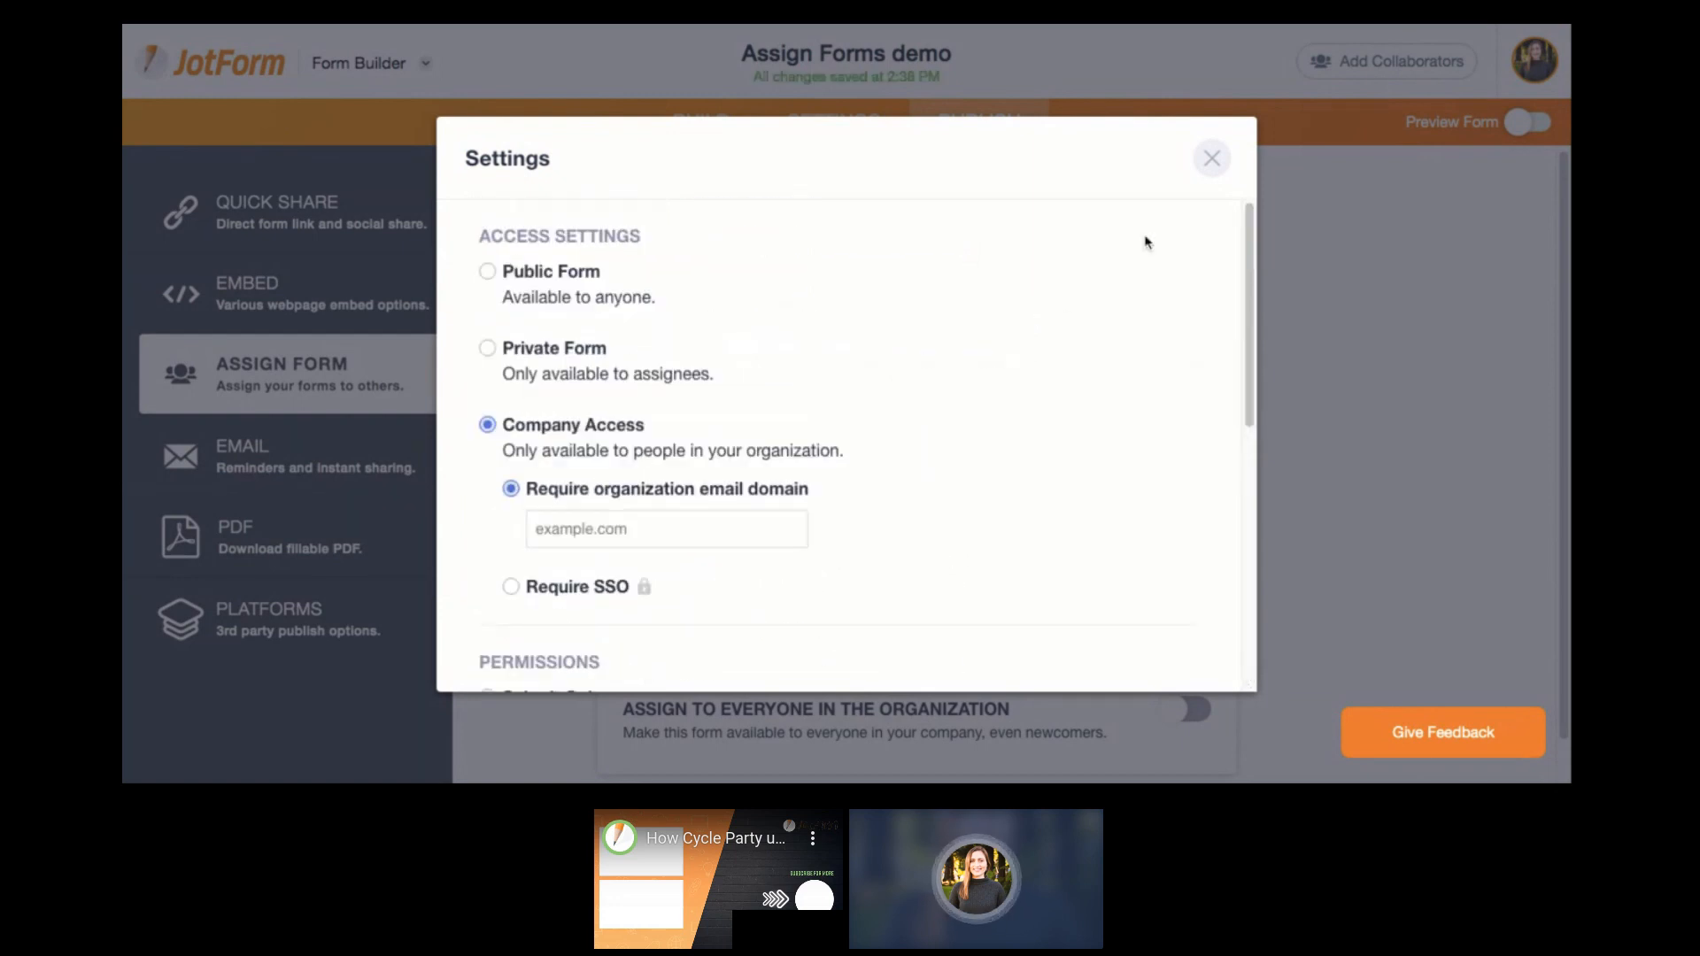
left_click(1212, 160)
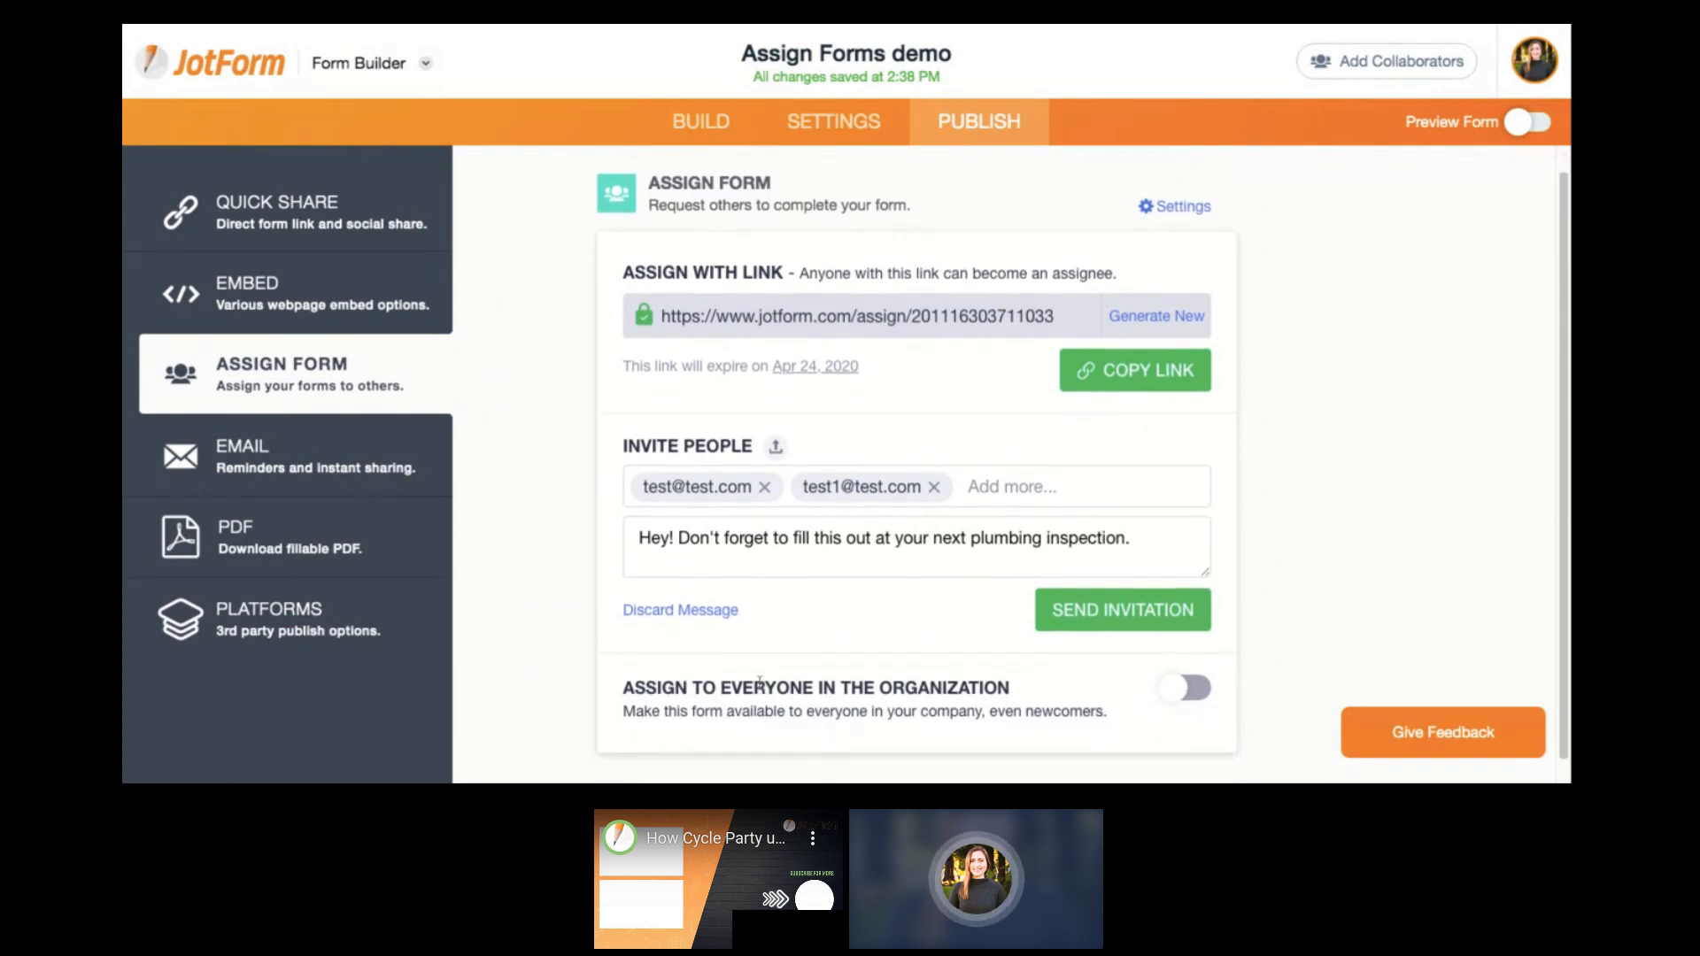
Try to assign the form to everyone in the organization and view the JotForm Enterprise information.
scroll(712, 679, "down", 1)
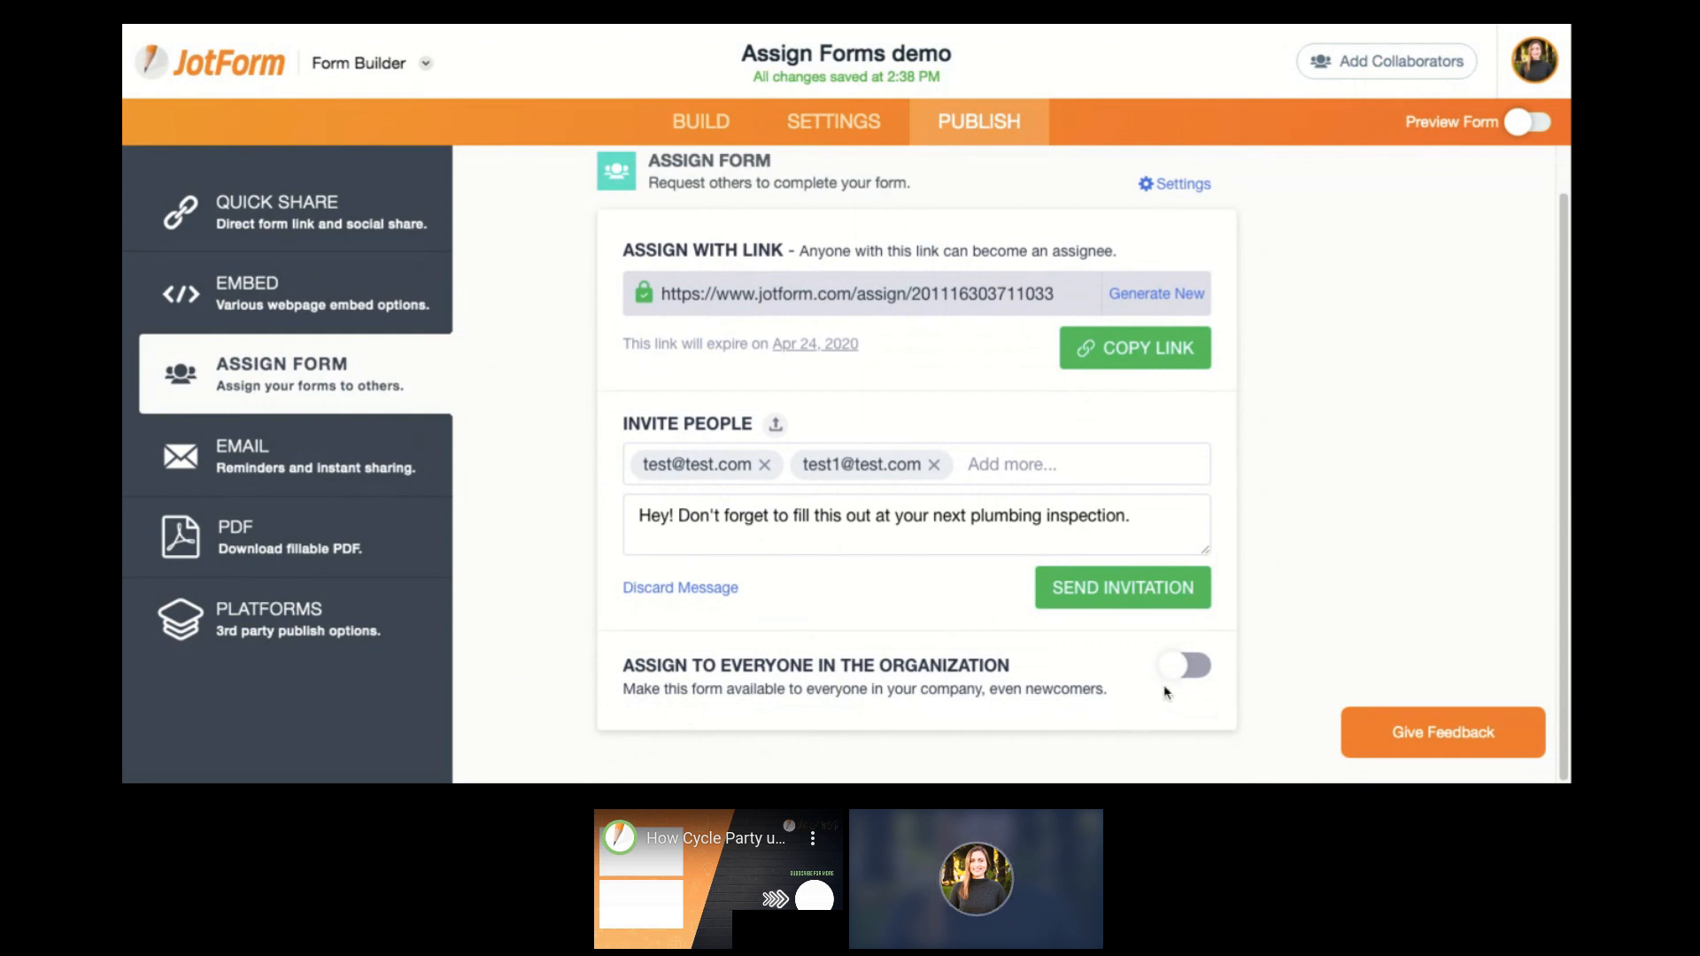
left_click(1197, 676)
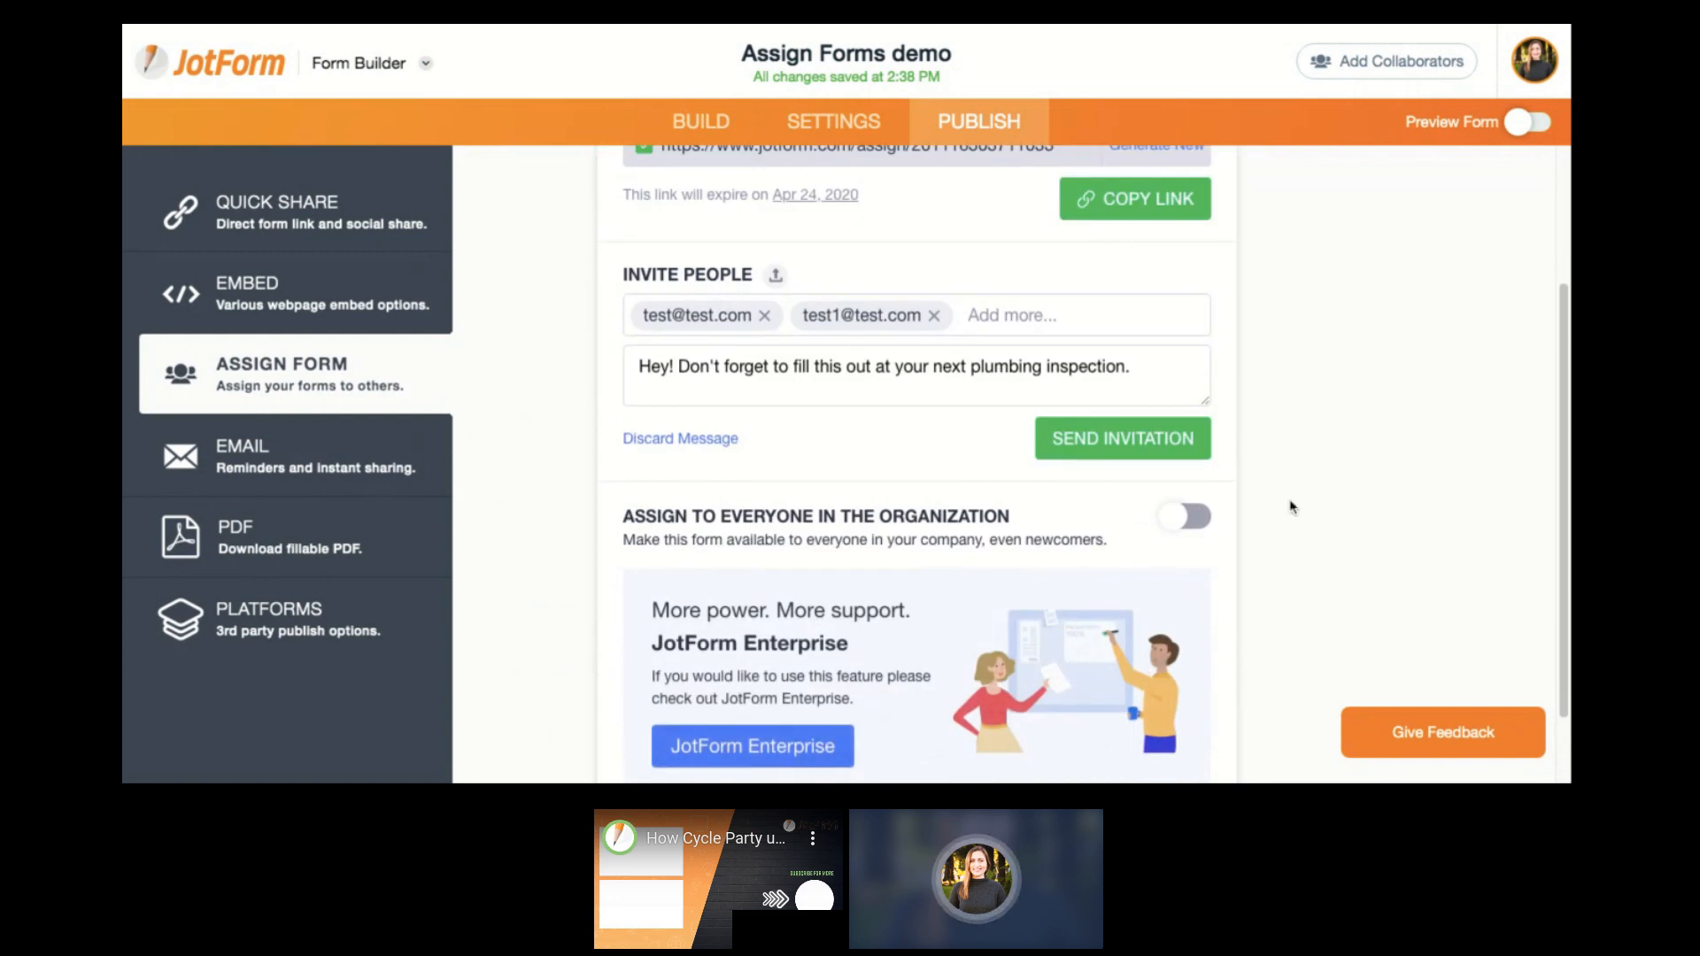
scroll(1316, 478, "down", 1)
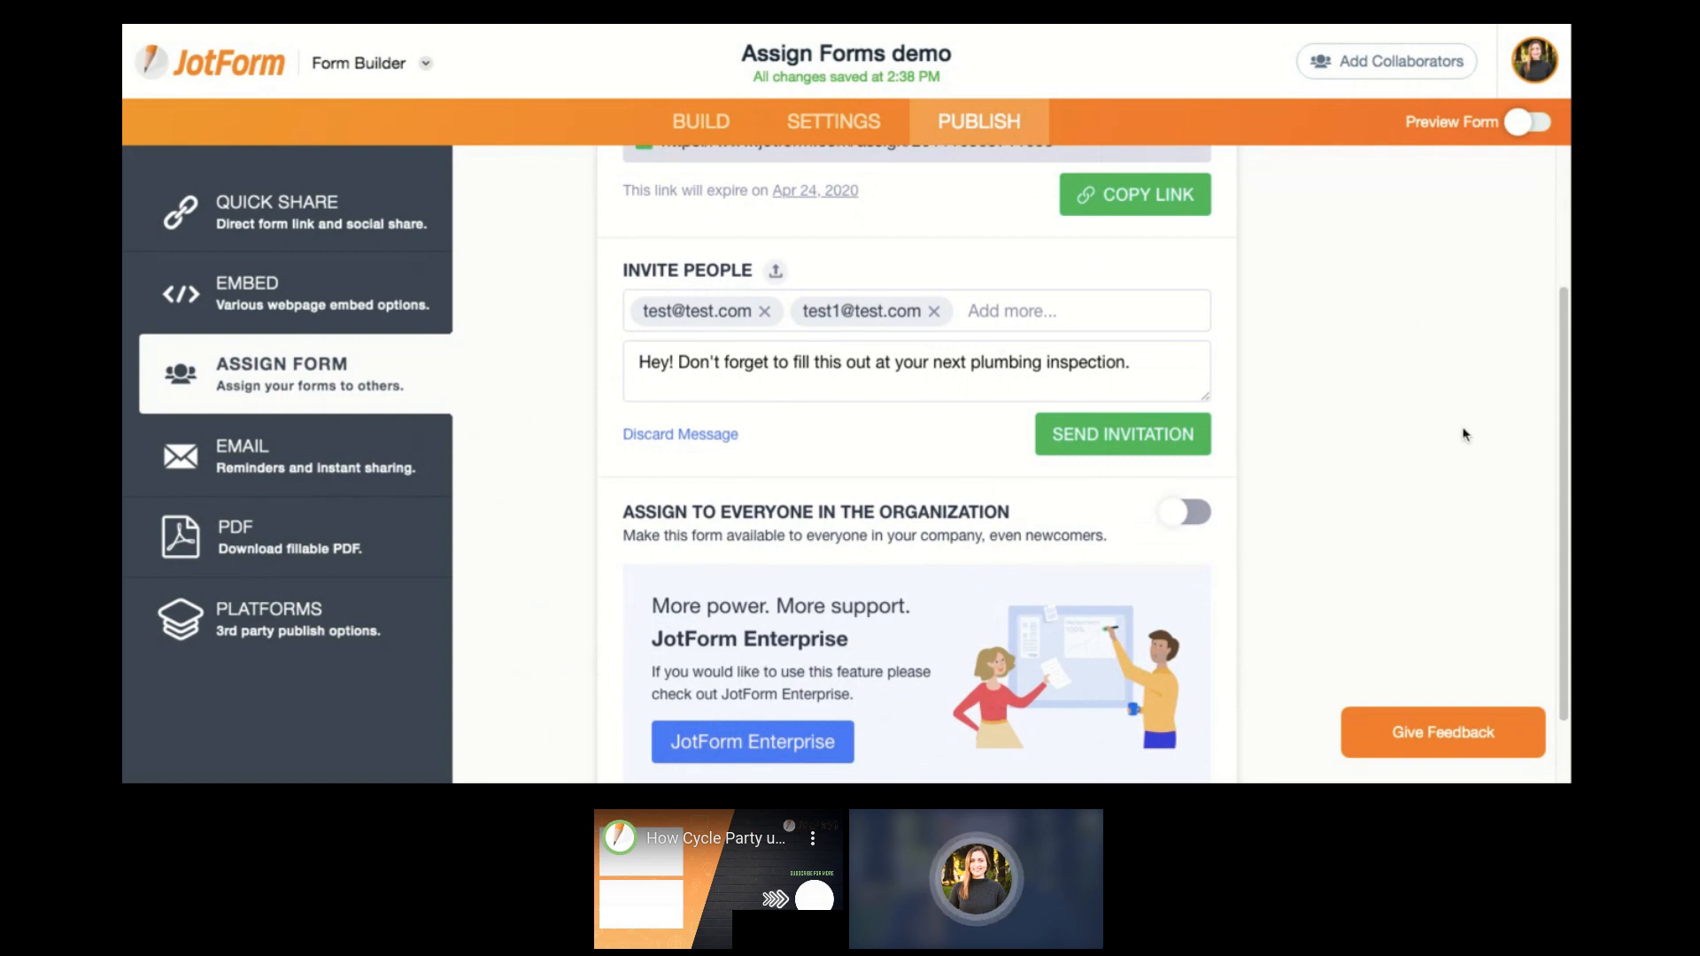
scroll(1214, 604, "down", 1)
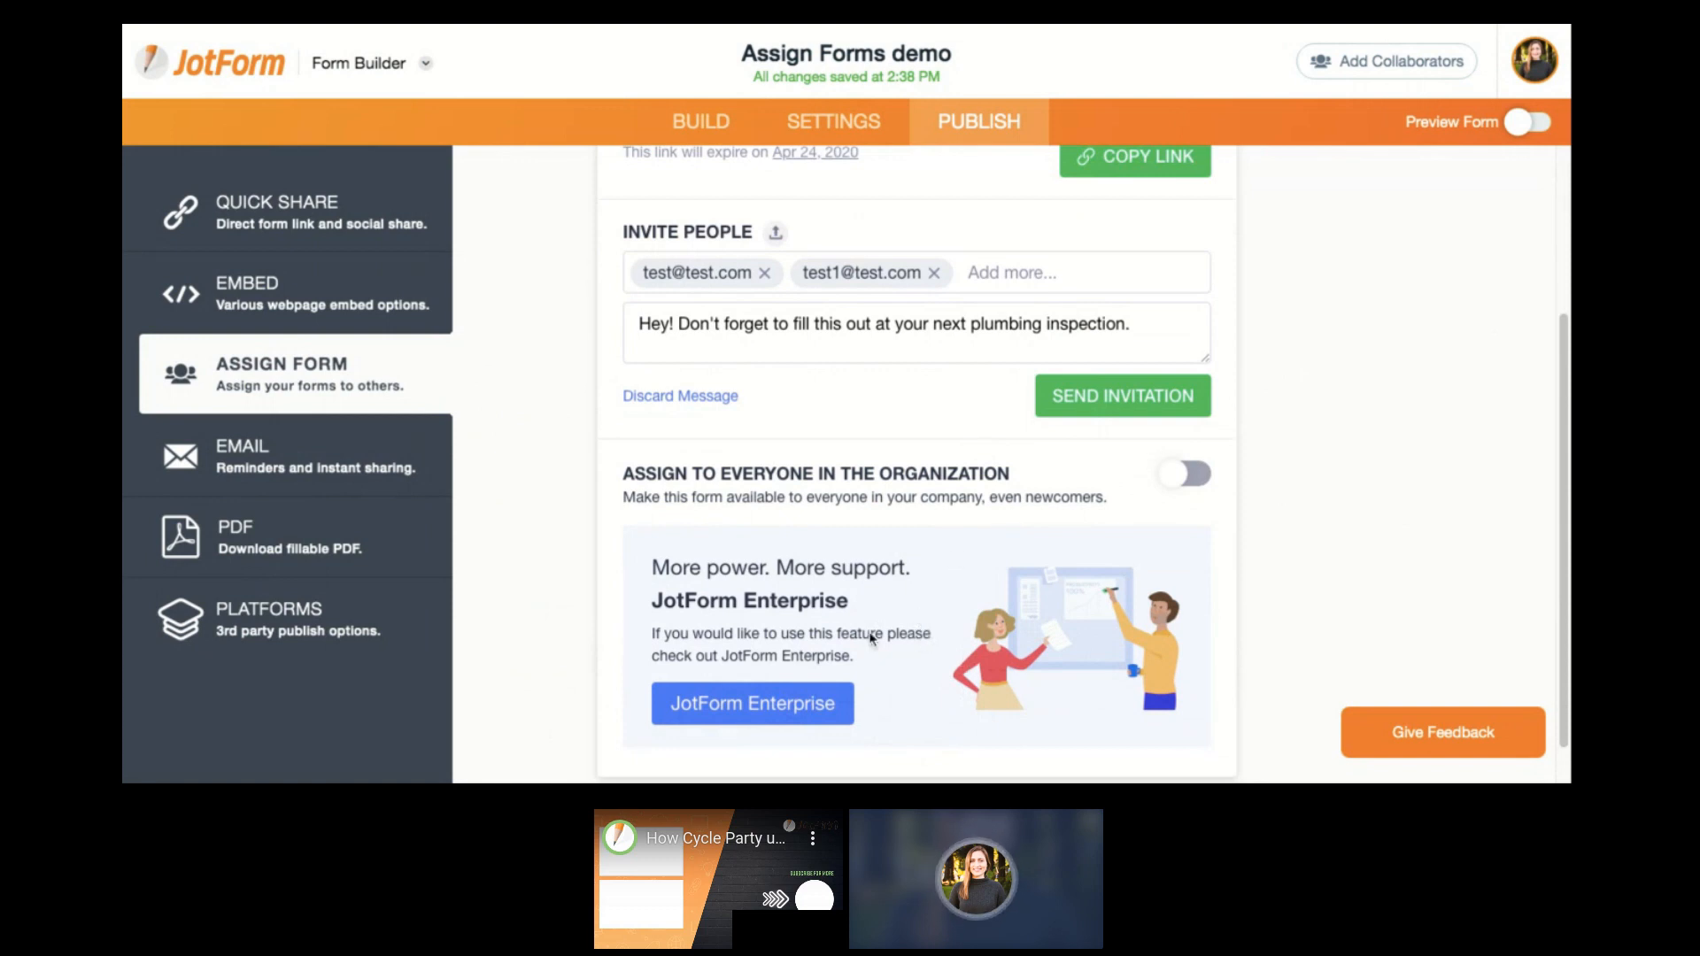
Review the assignment link and invitation sections, and recheck the access and permission options in the assignment settings.
scroll(832, 591, "up", 3)
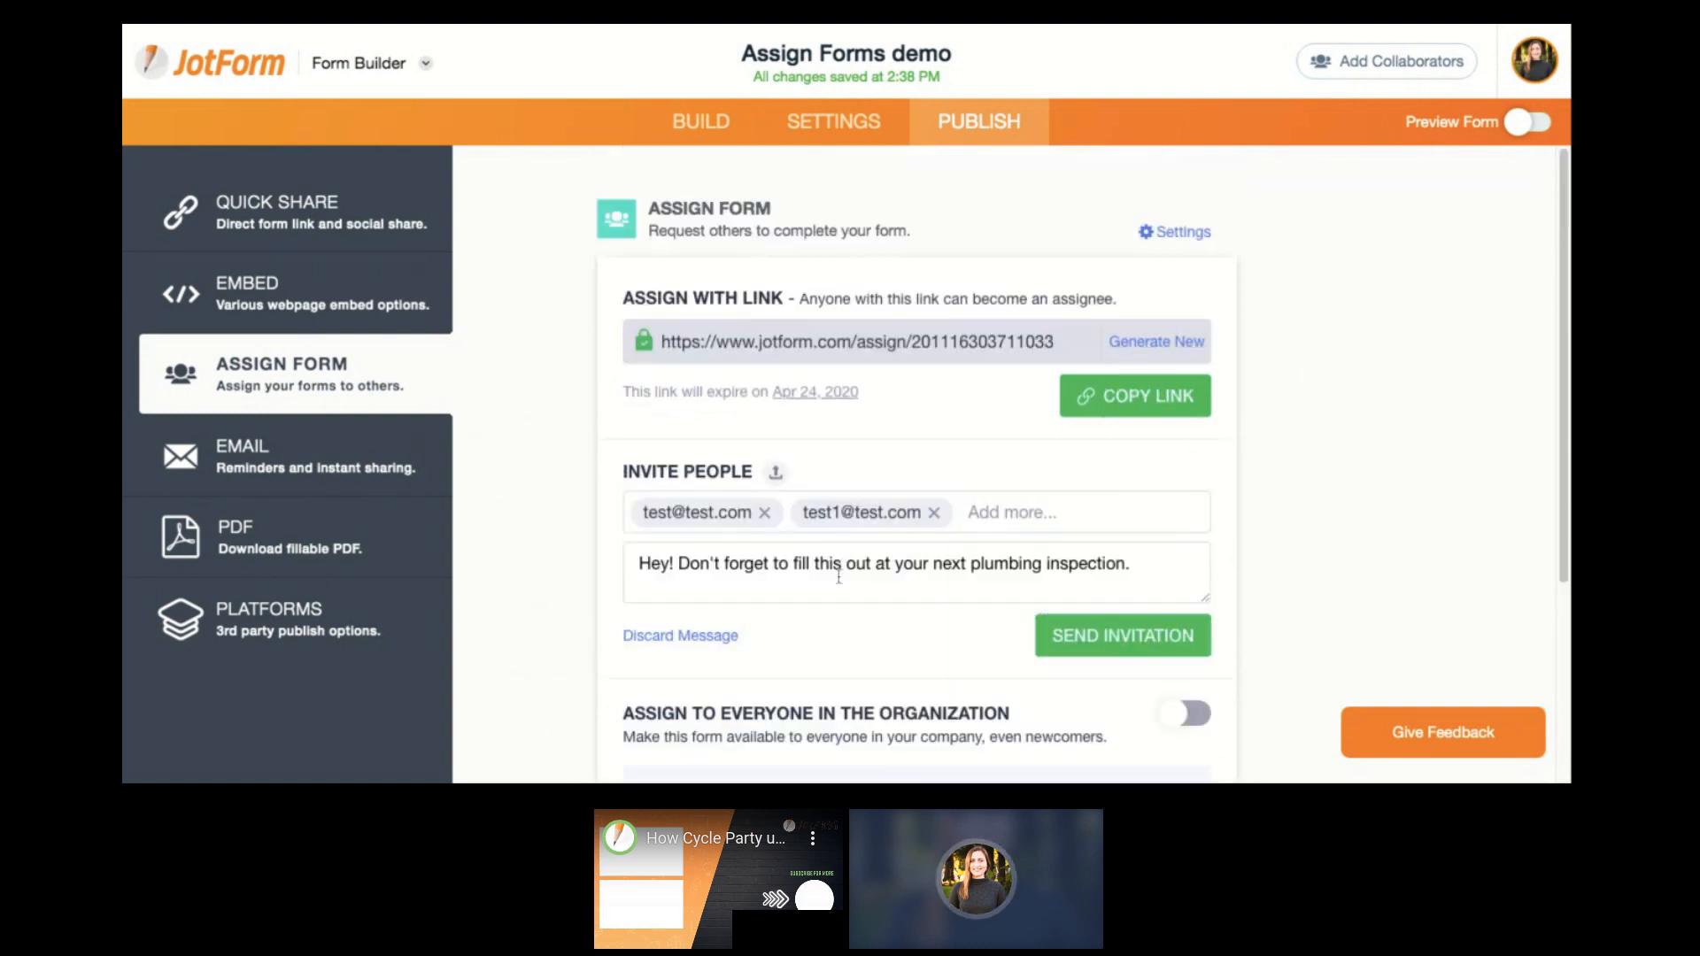
scroll(1195, 327, "down", 1)
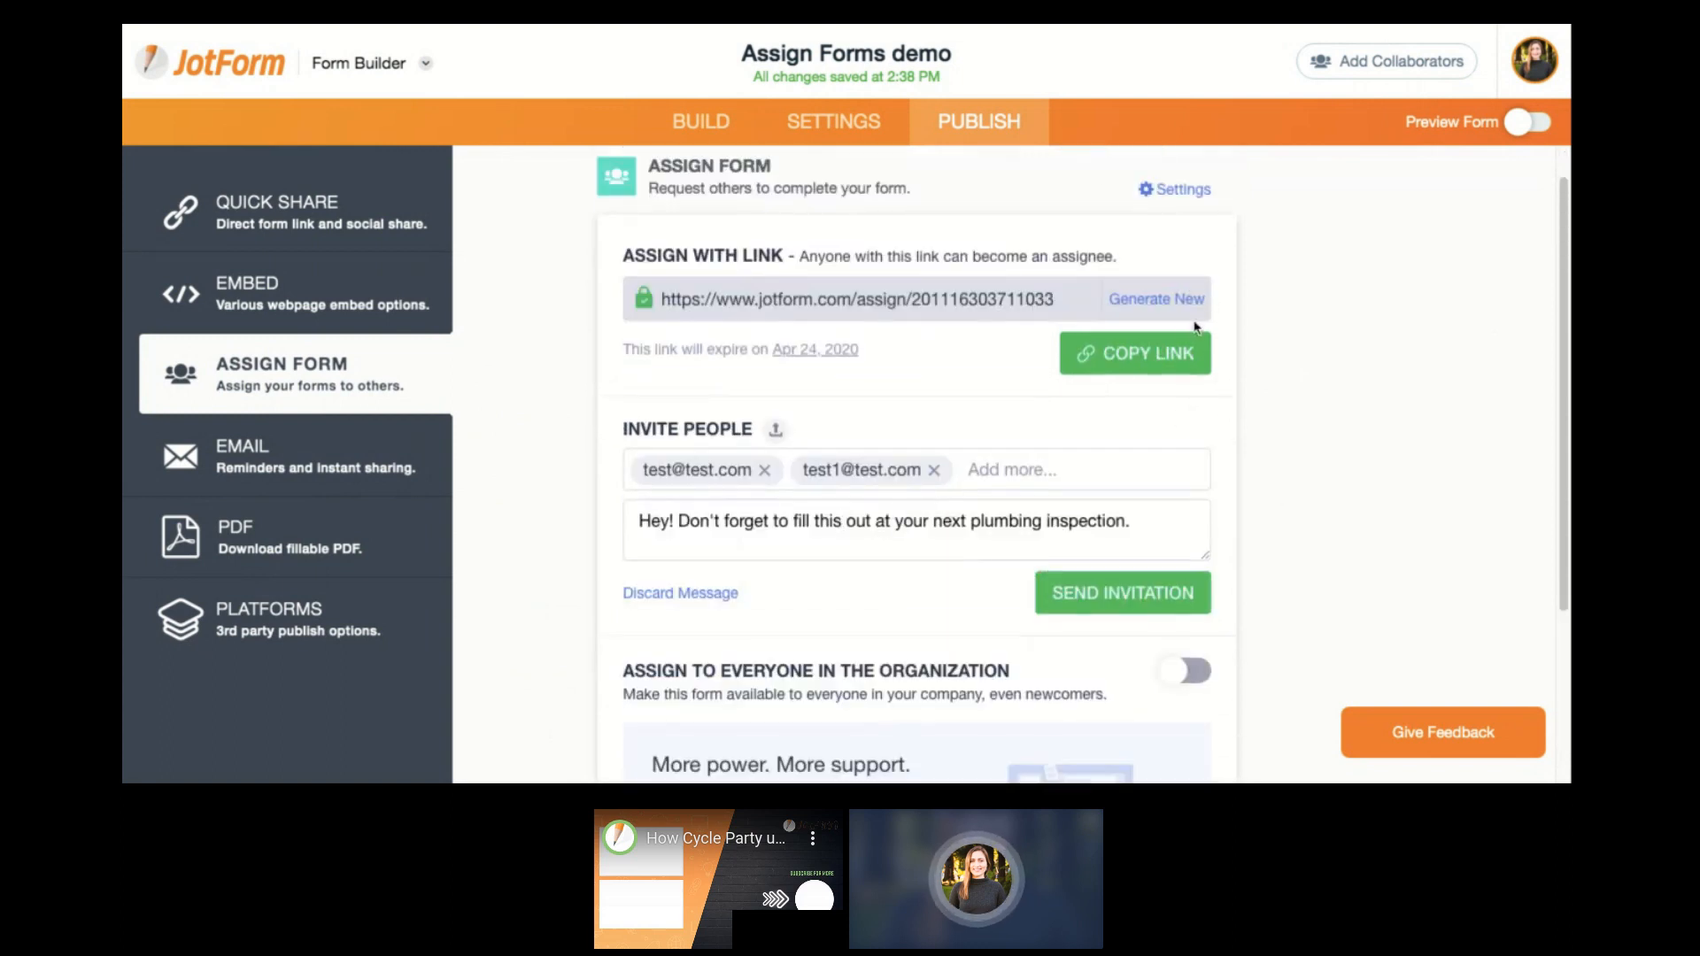
scroll(1120, 425, "down", 1)
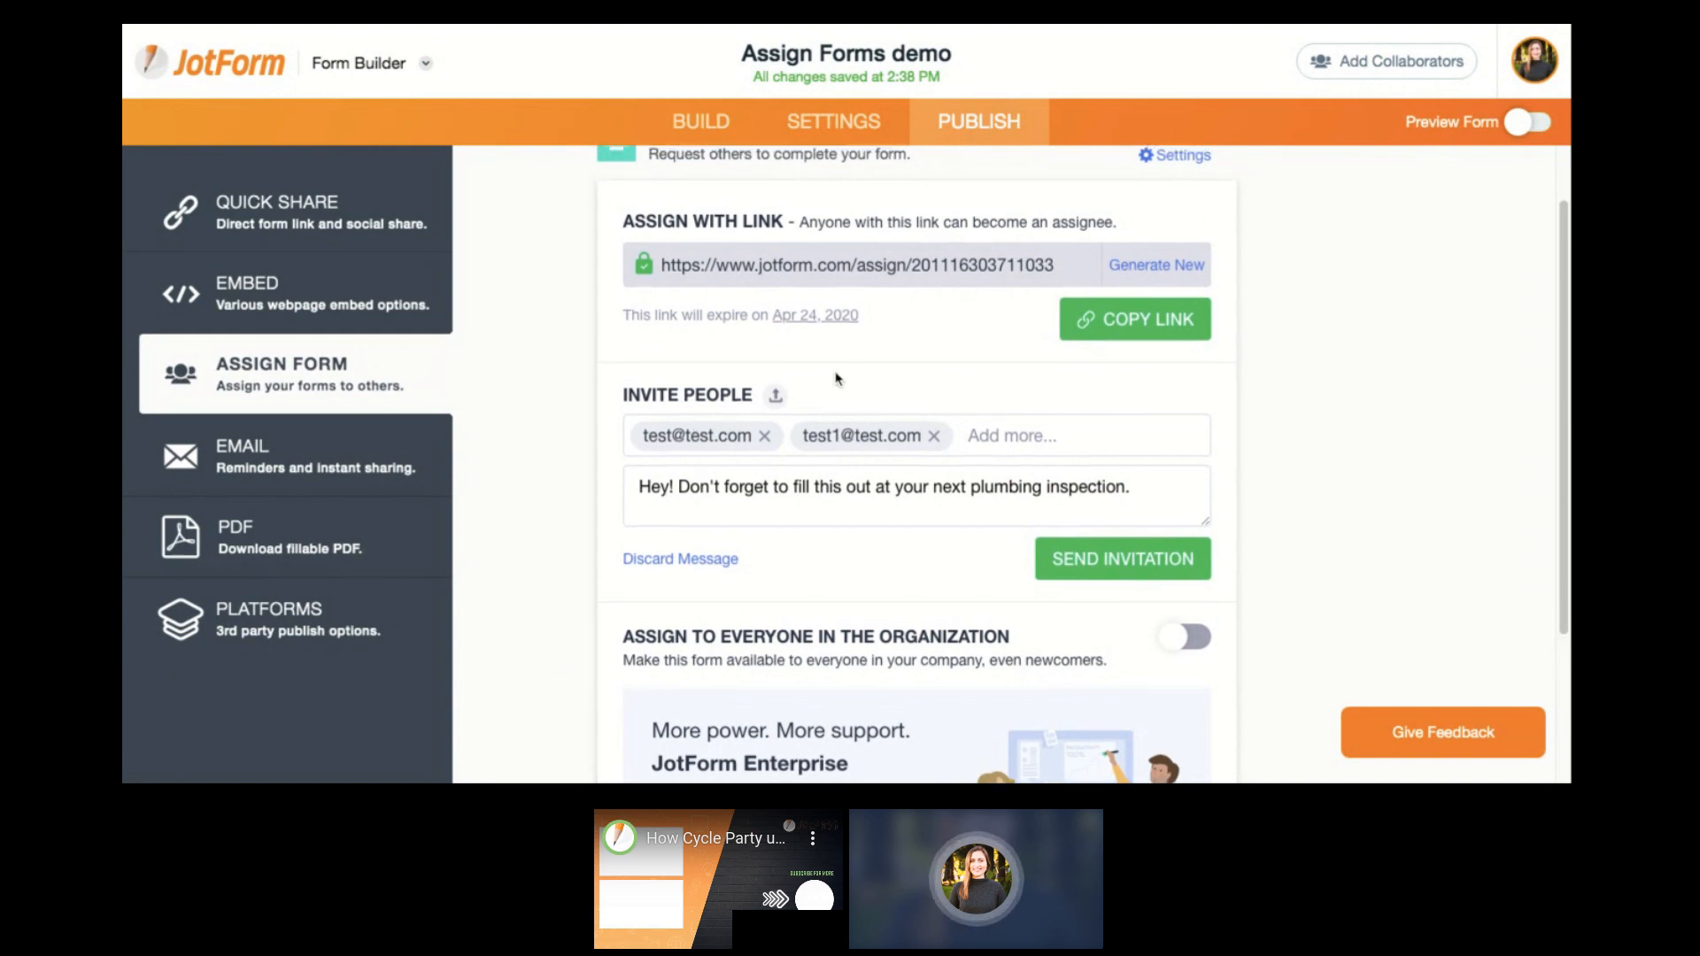
scroll(697, 433, "up", 1)
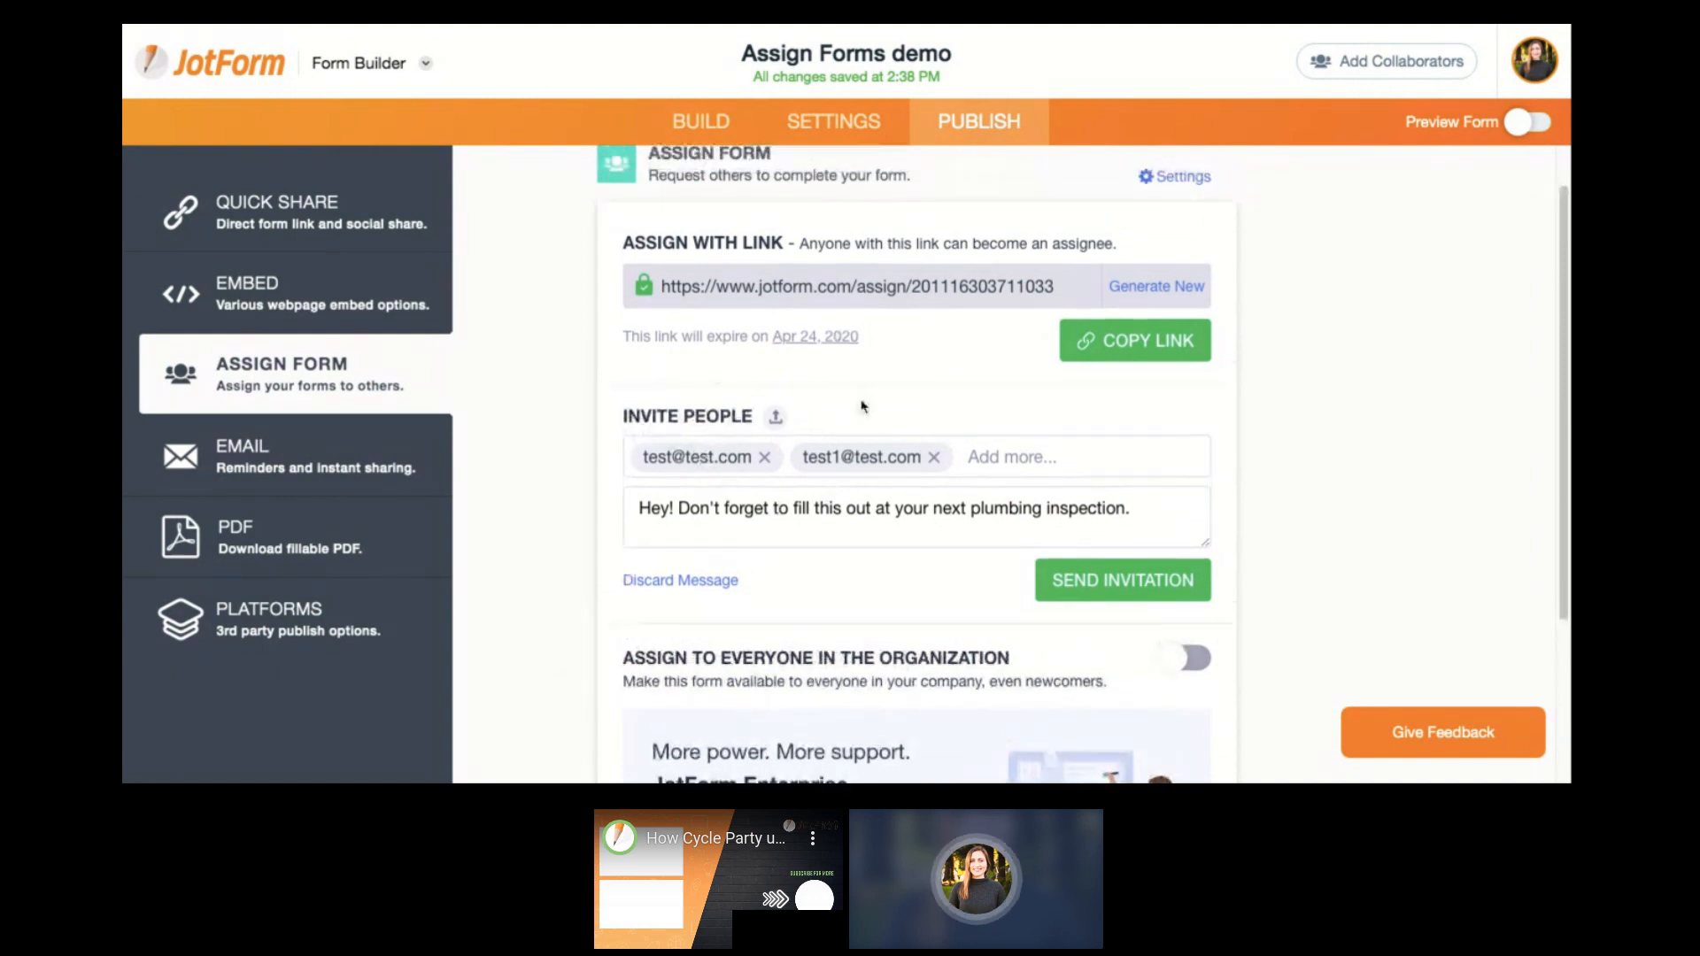
scroll(864, 408, "up", 2)
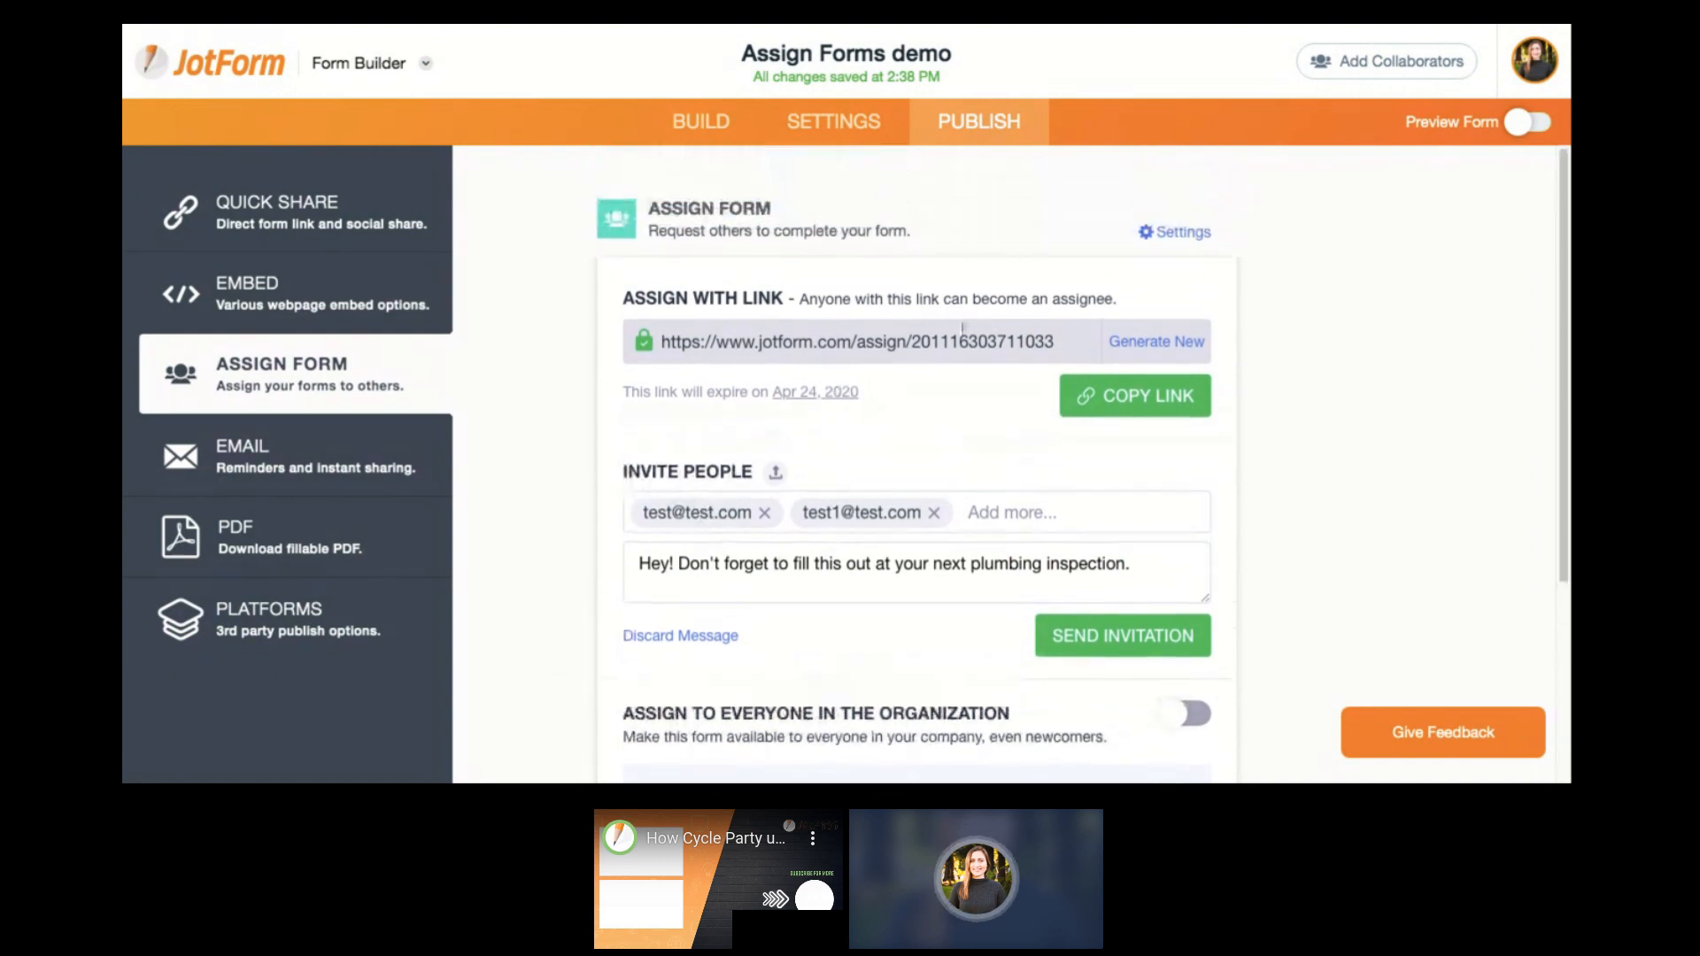
left_click(1177, 235)
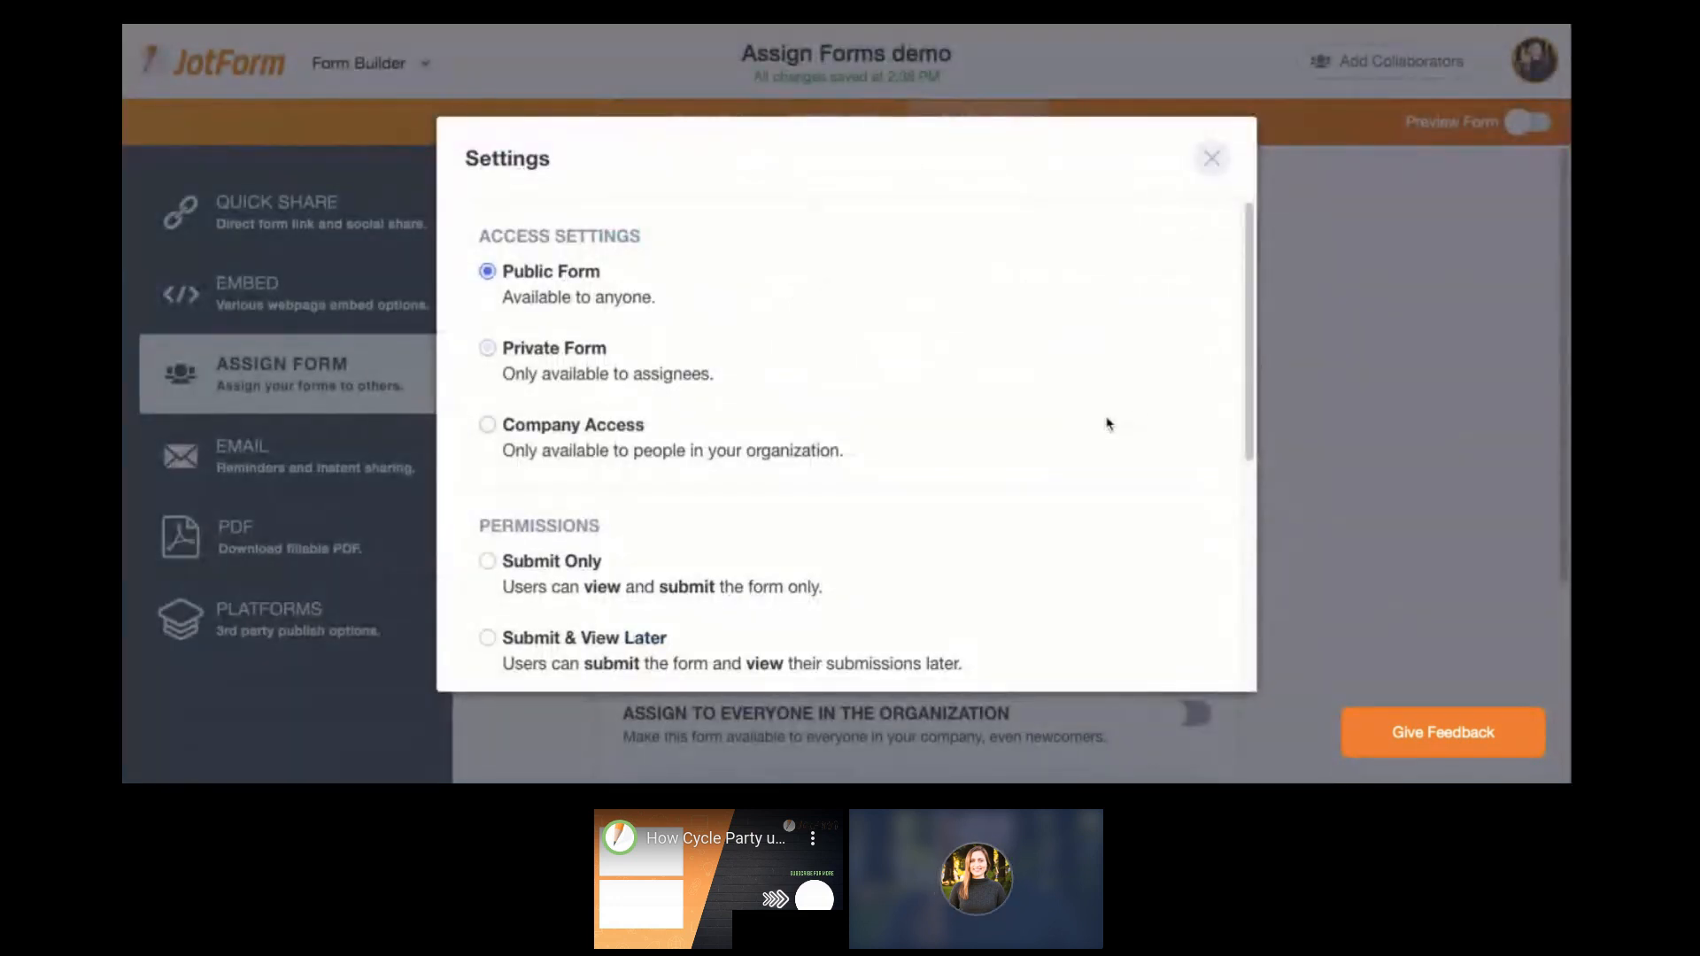
scroll(1104, 422, "down", 2)
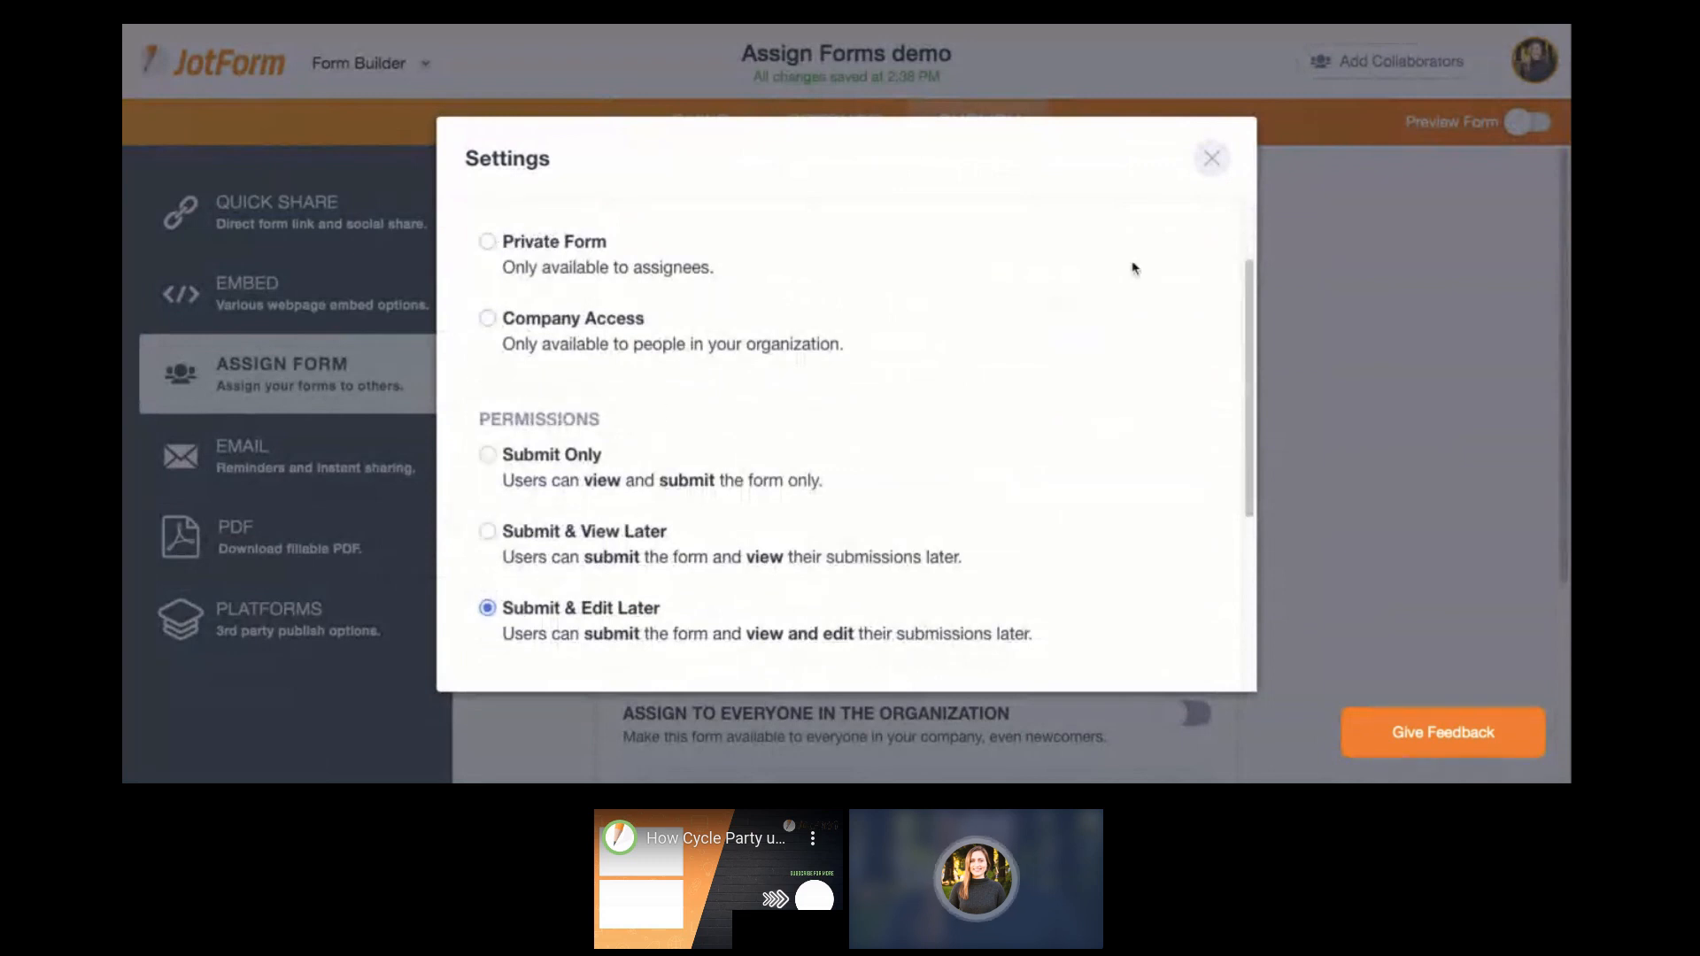
left_click(1213, 156)
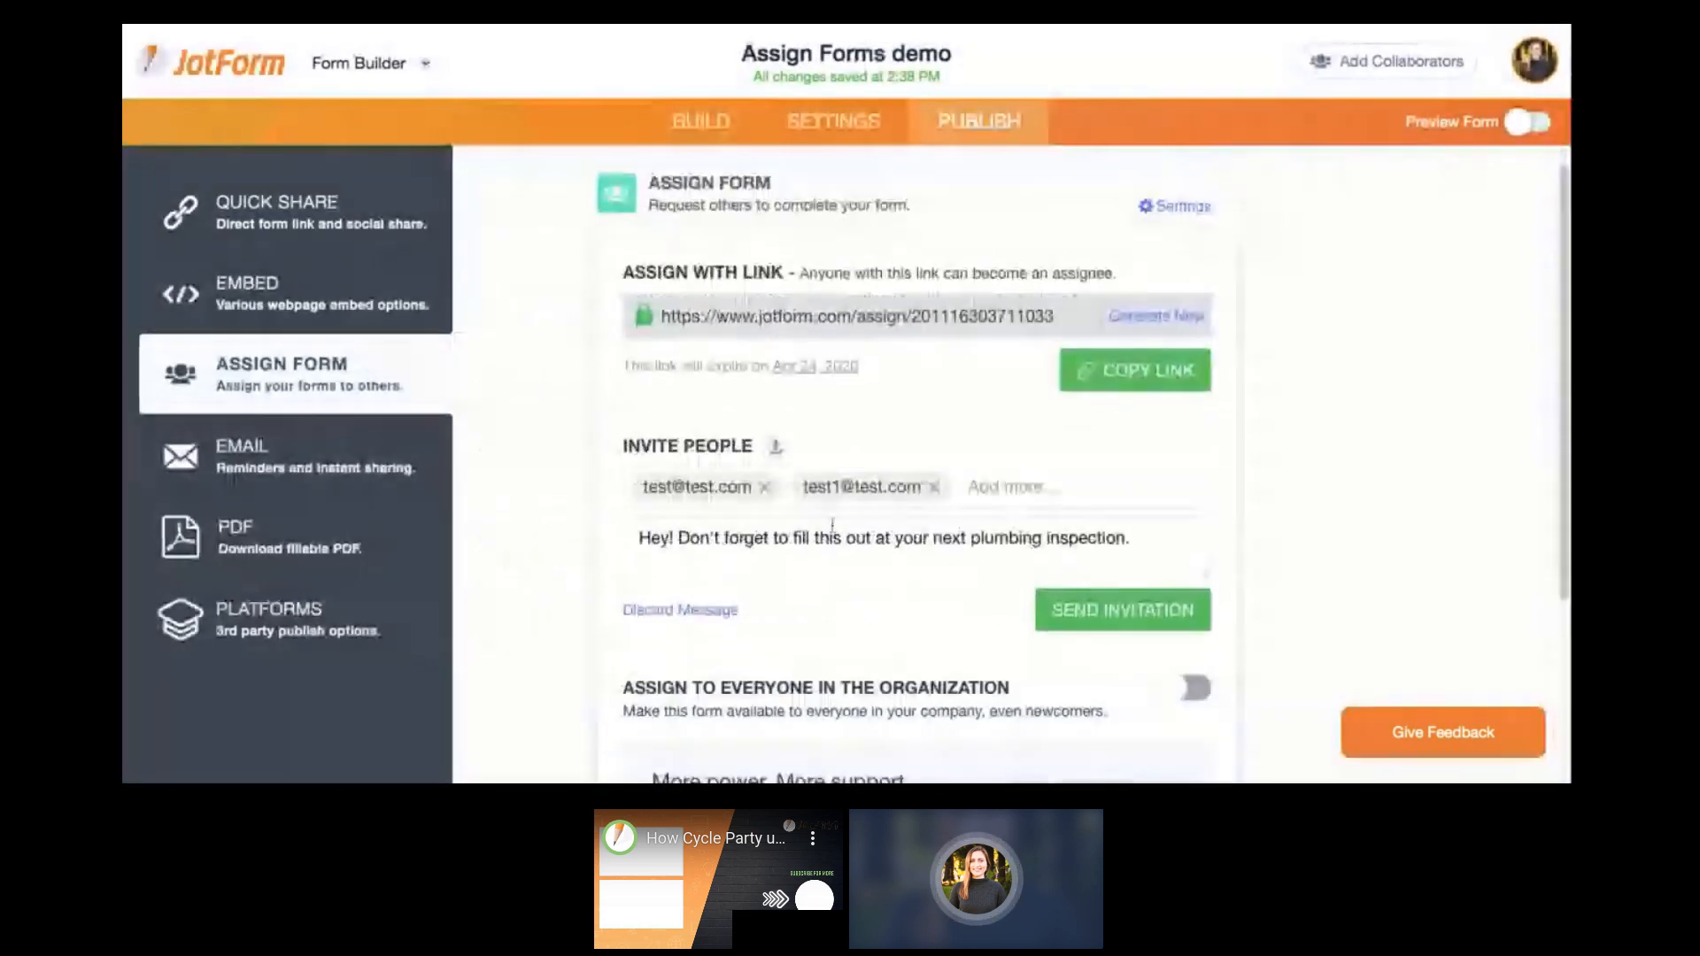